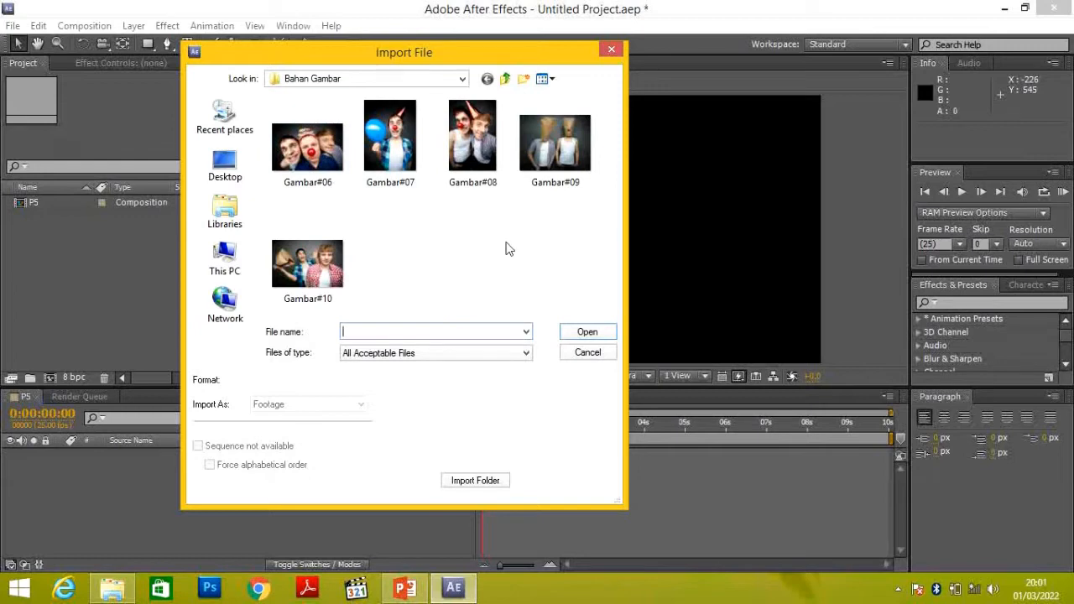
Import all five images, Gambar#06 through Gambar#10, into the project as footage.
key(ctrl+a)
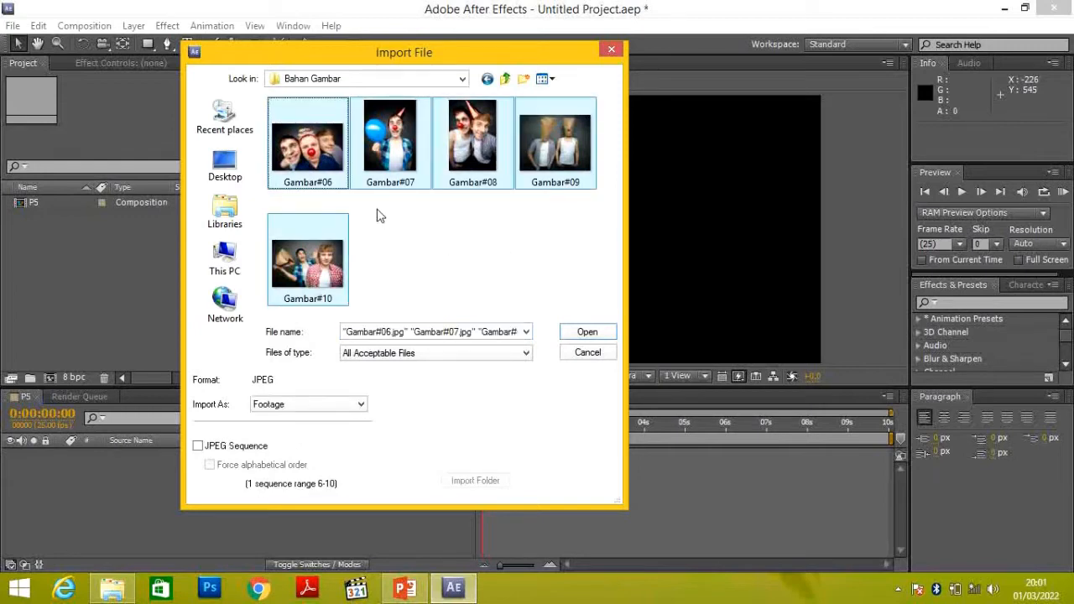
click(587, 332)
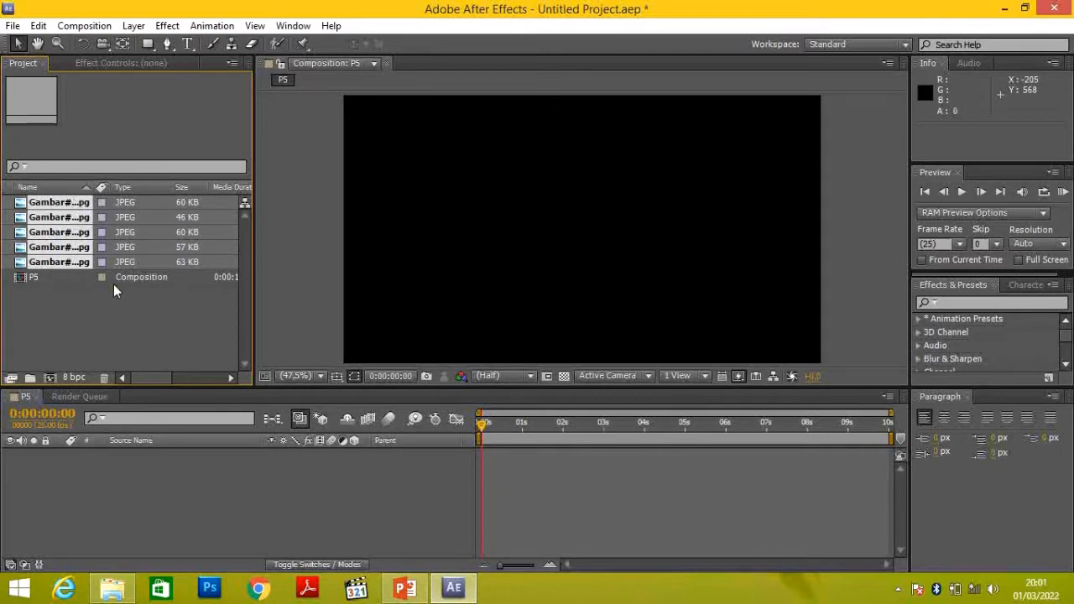
click(87, 320)
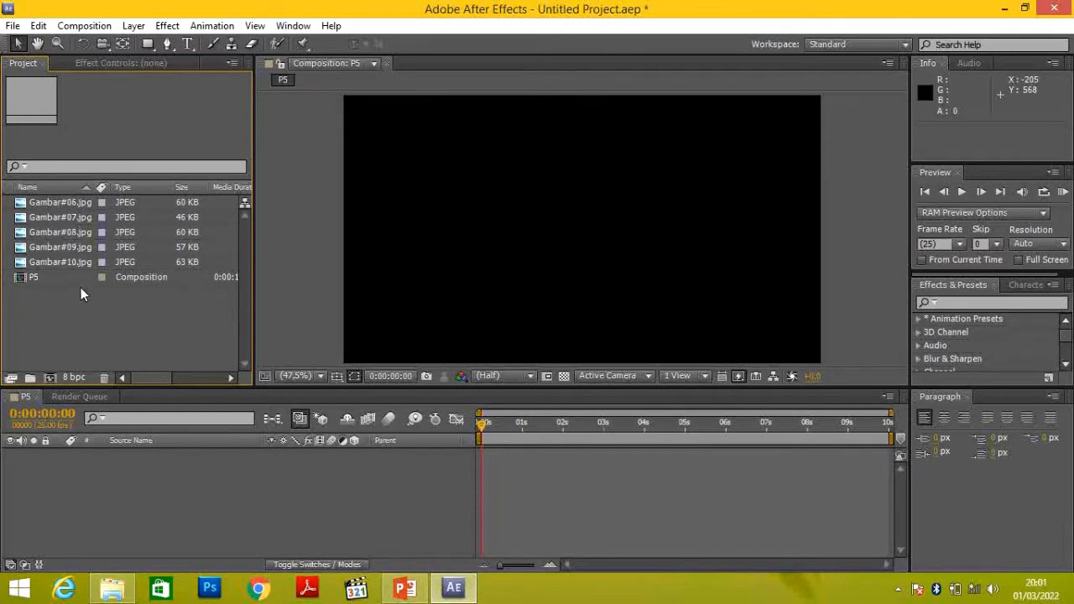
Add Gambar#06.jpg to the P5 timeline and stretch the image in the composition to about 109% by 161%.
click(66, 203)
key(Return)
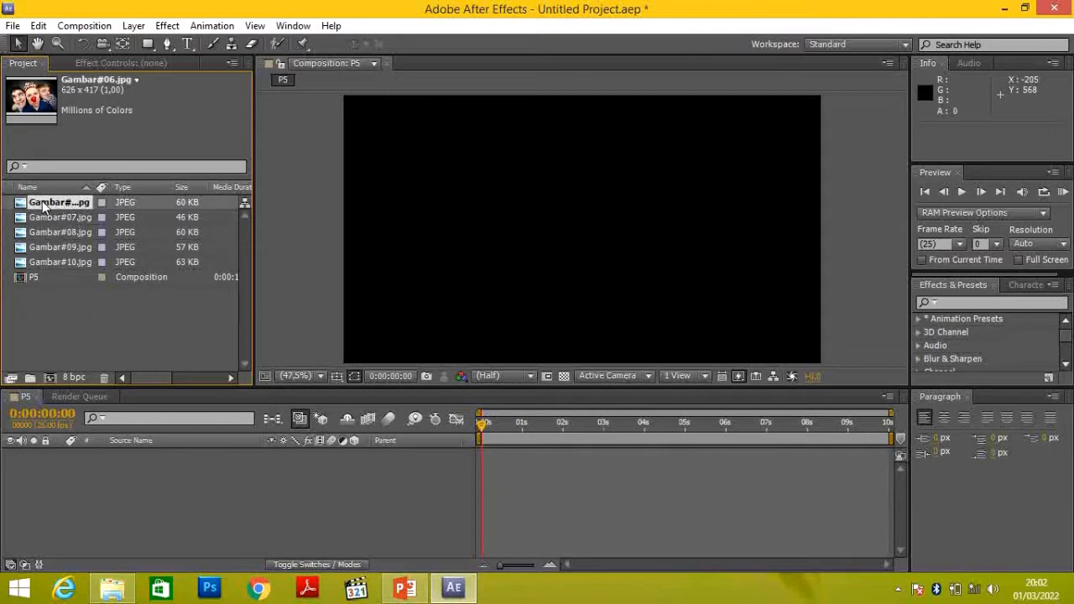
drag(53, 202, 115, 461)
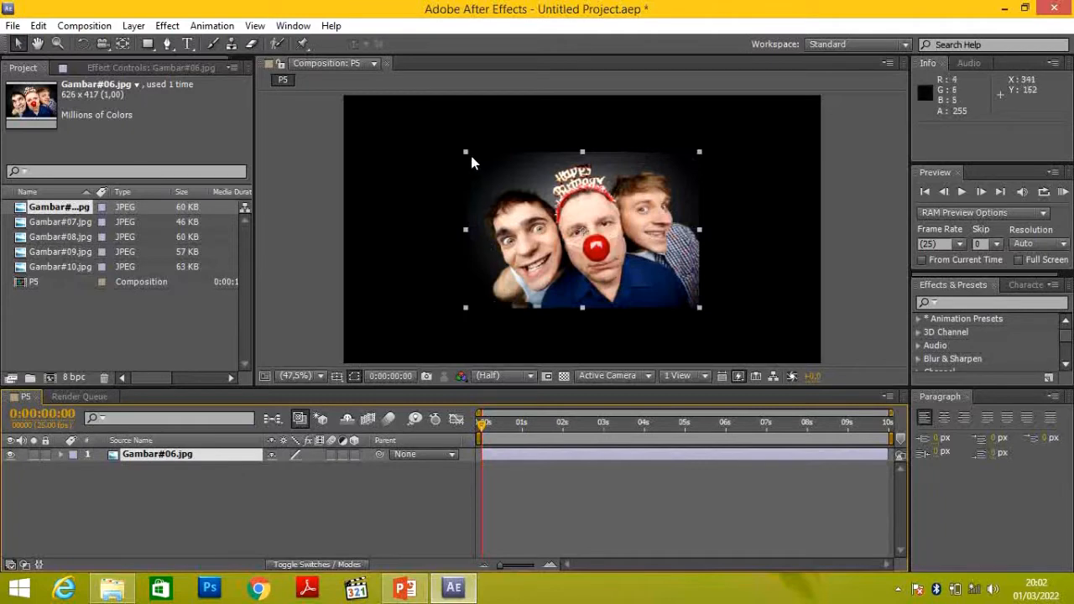
drag(465, 153, 438, 127)
drag(726, 124, 711, 104)
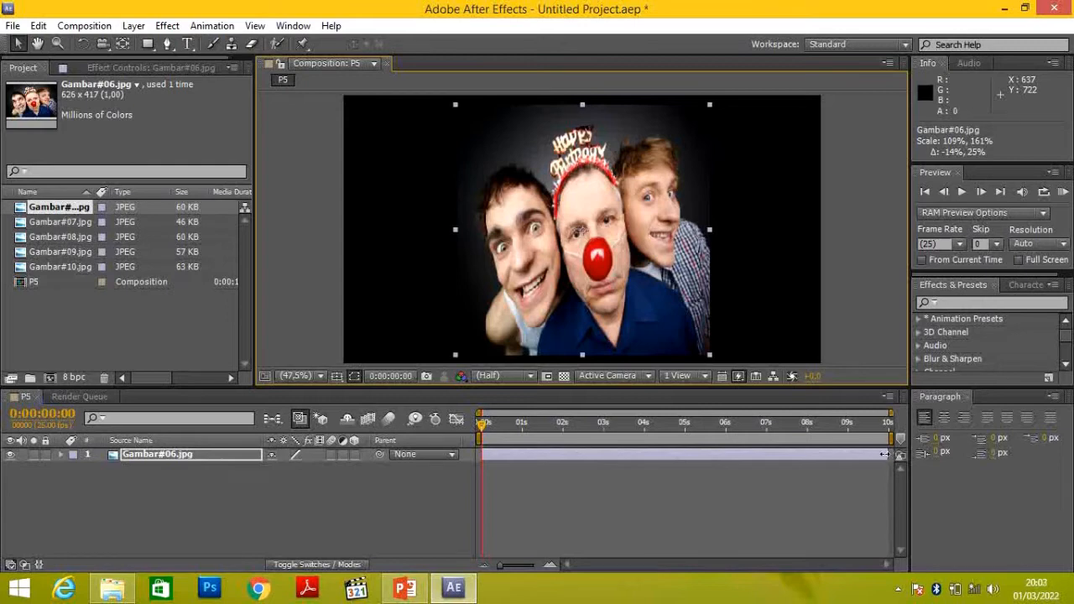
Trim the Gambar#06.jpg layer to end at the 2-second mark, keeping the current time at the start.
drag(886, 455, 562, 453)
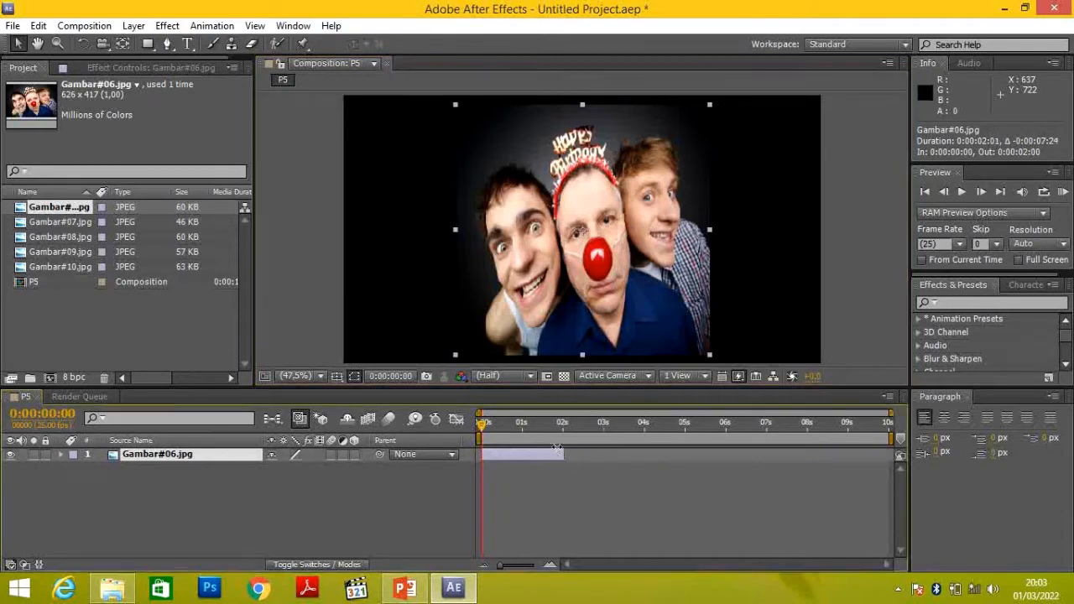
mouse_move(480, 422)
mouse_down()
mouse_move(565, 422)
mouse_move(483, 428)
mouse_up()
mouse_move(483, 431)
mouse_down()
mouse_move(564, 427)
mouse_move(482, 428)
mouse_up()
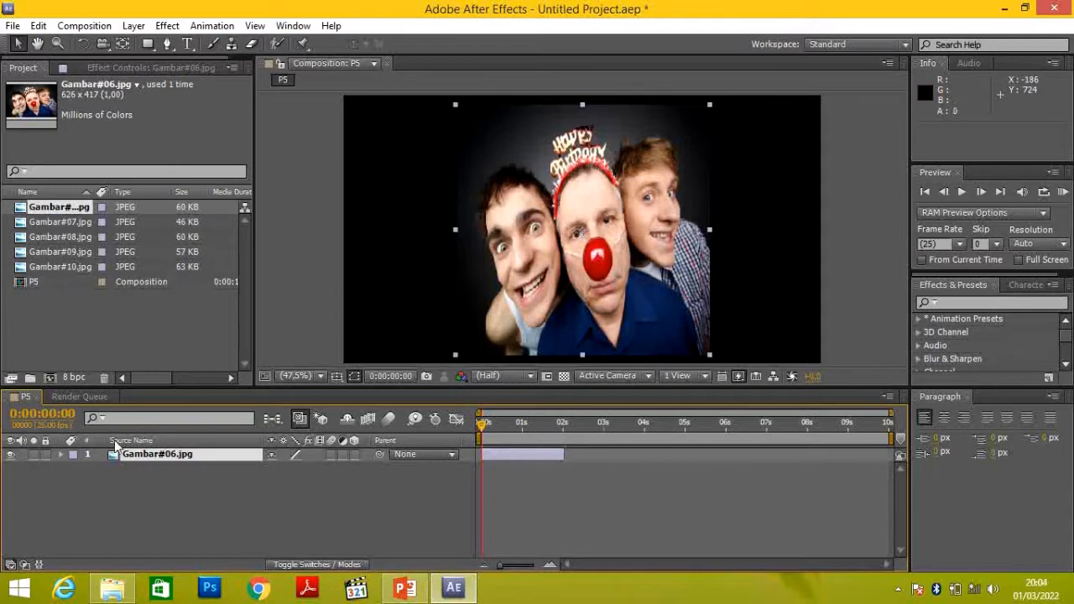
Reveal the Gambar#06.jpg layer's Transform properties and set an Anchor Point keyframe at 0:00:00:00.
click(61, 455)
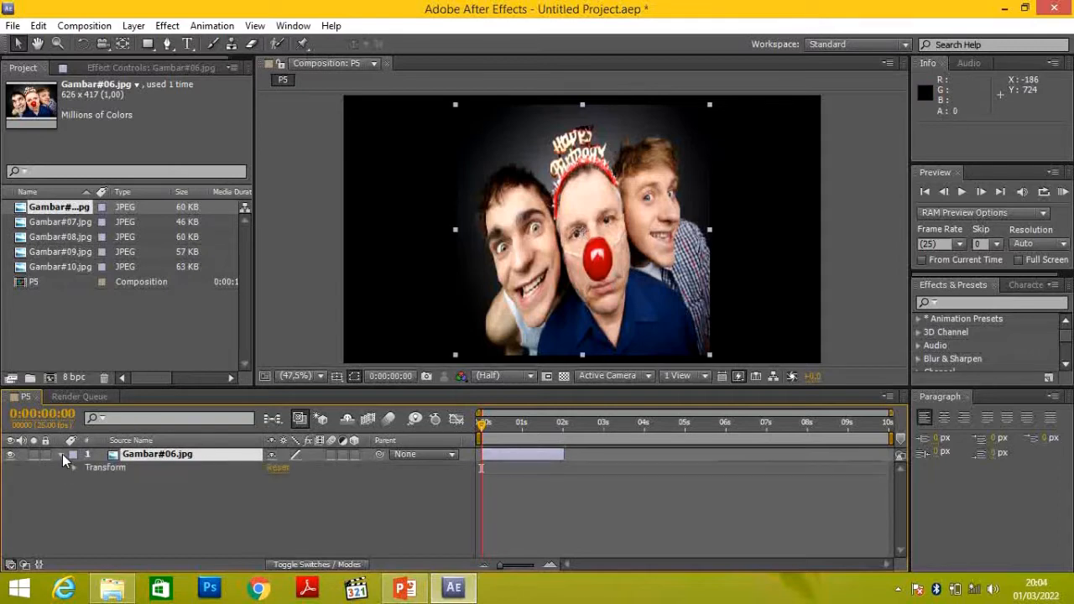
click(75, 467)
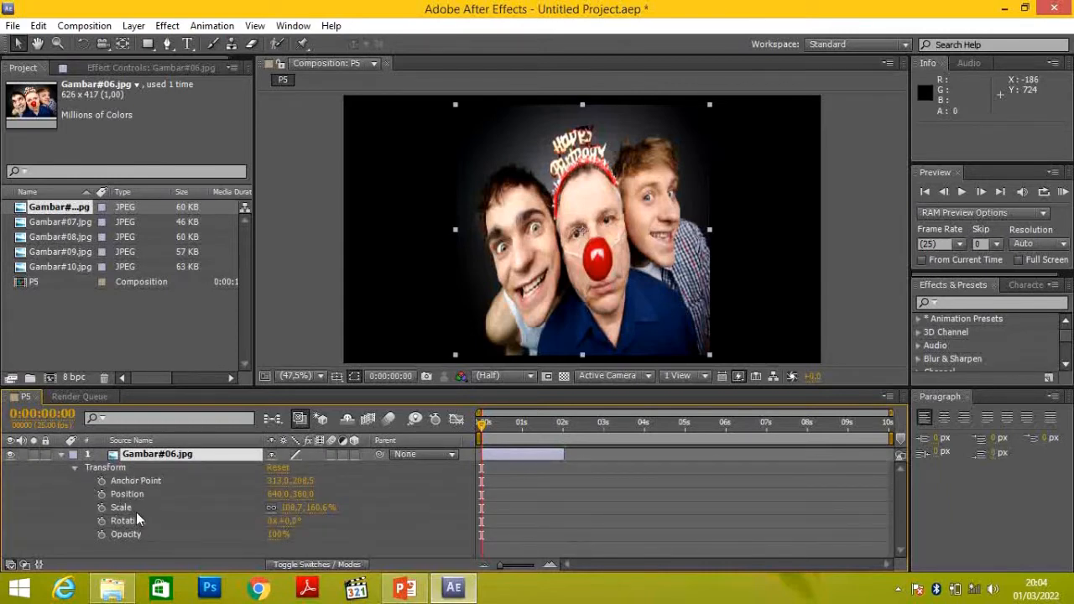
click(143, 479)
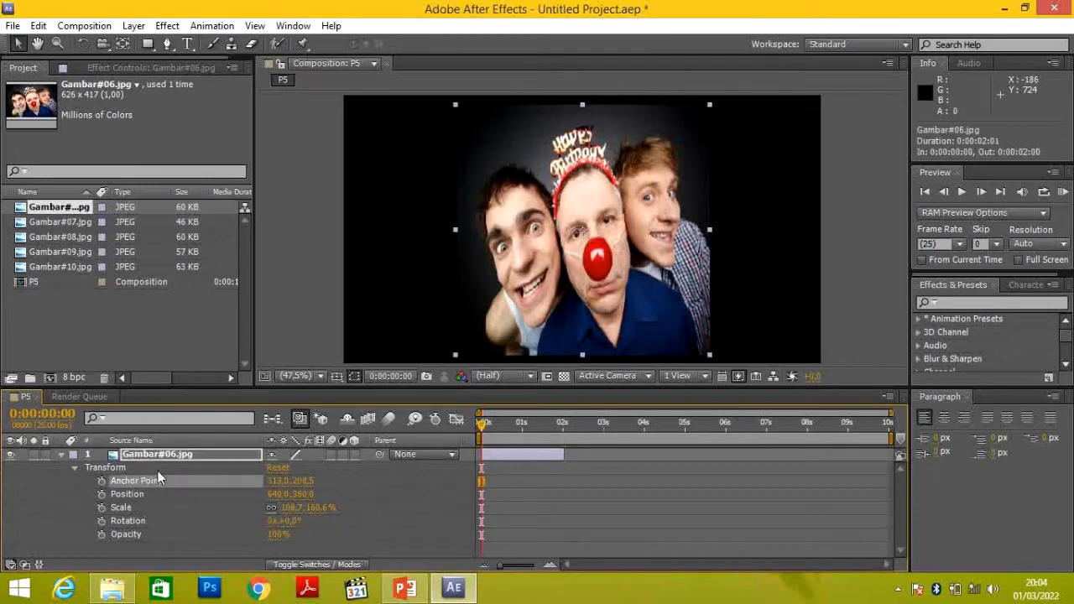
mouse_move(482, 424)
mouse_down()
mouse_move(517, 424)
mouse_move(481, 425)
mouse_up()
click(100, 481)
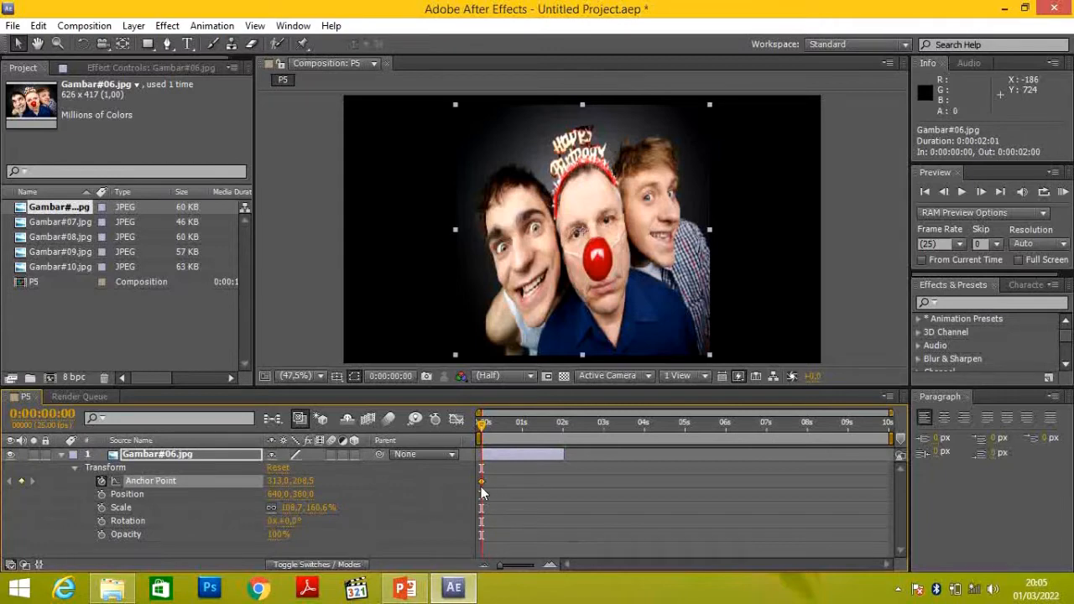
Add a second Anchor Point keyframe to Gambar#06.jpg at 0:00:02:00.
drag(482, 424, 562, 425)
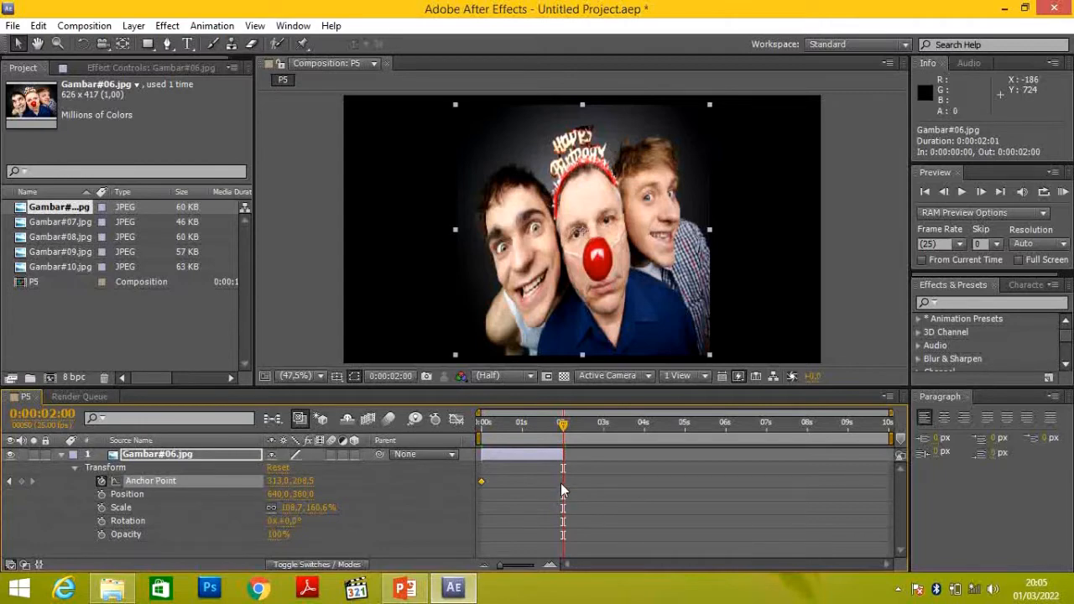
click(20, 483)
click(21, 482)
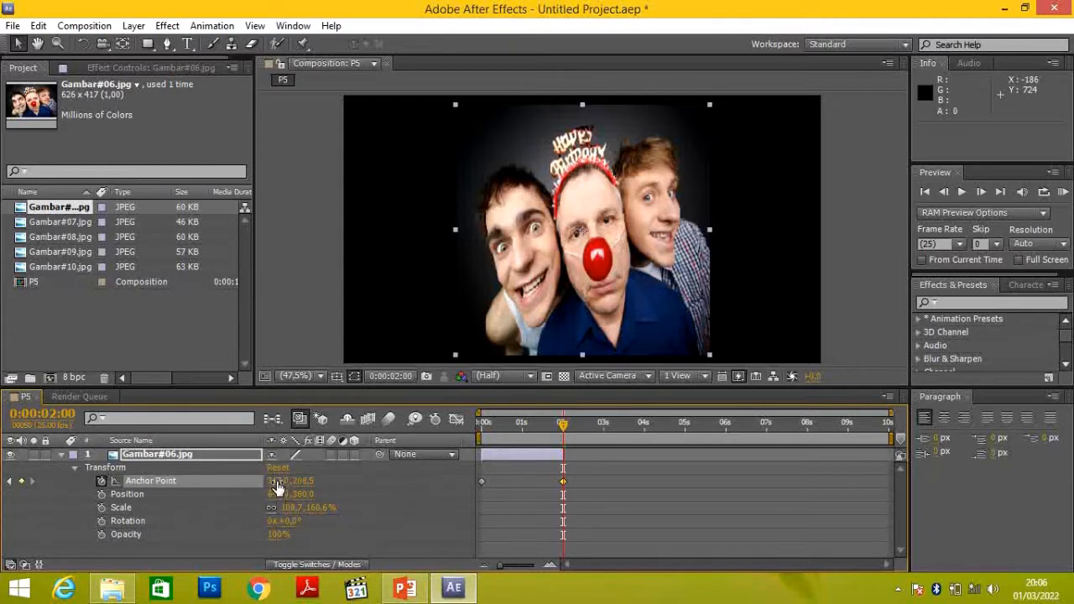
Set the Gambar#06.jpg anchor point at 2 seconds to about 662, 208.5, then rewind to the start and collapse the layer.
drag(277, 486, 500, 489)
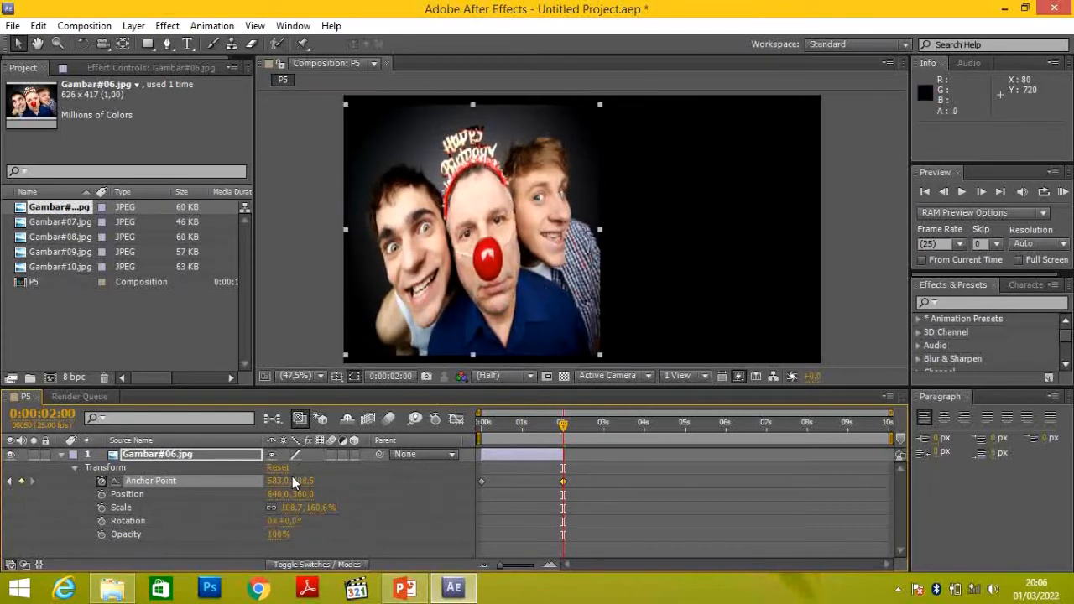
drag(282, 481, 336, 474)
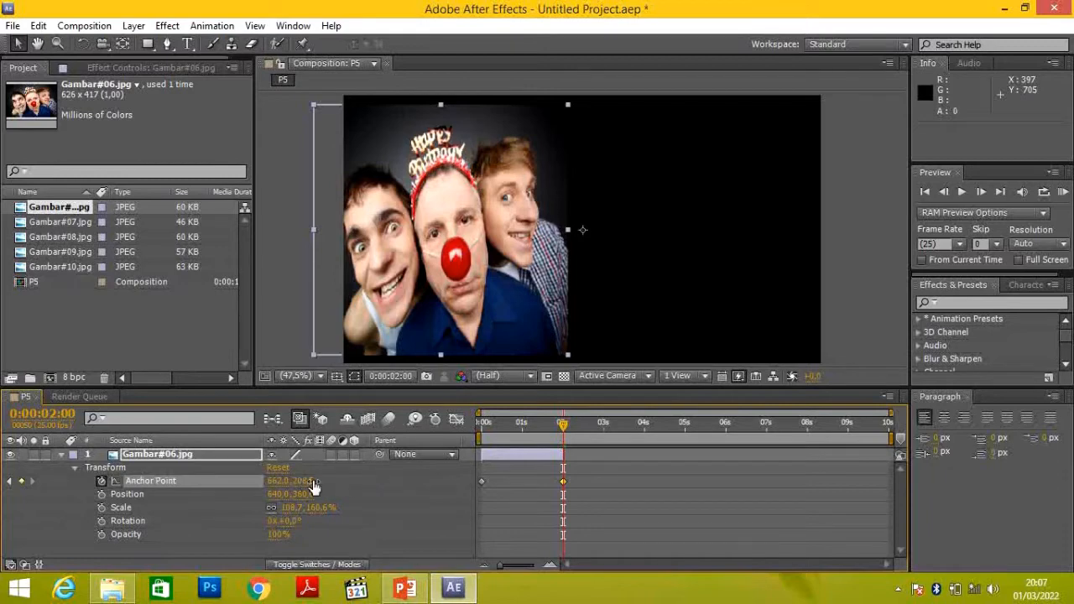
drag(304, 481, 452, 482)
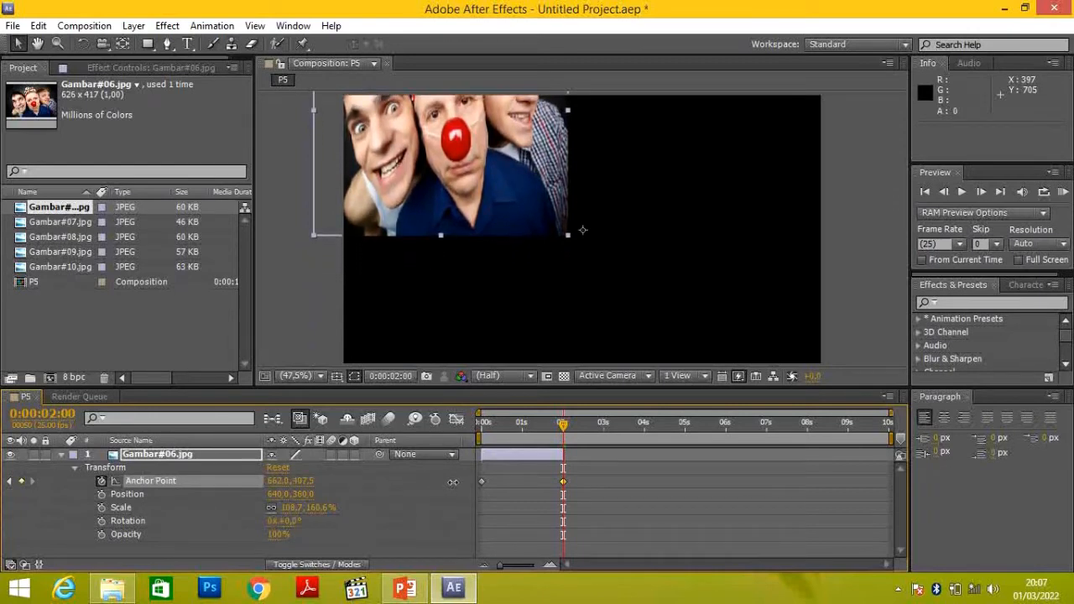
drag(453, 482, 259, 484)
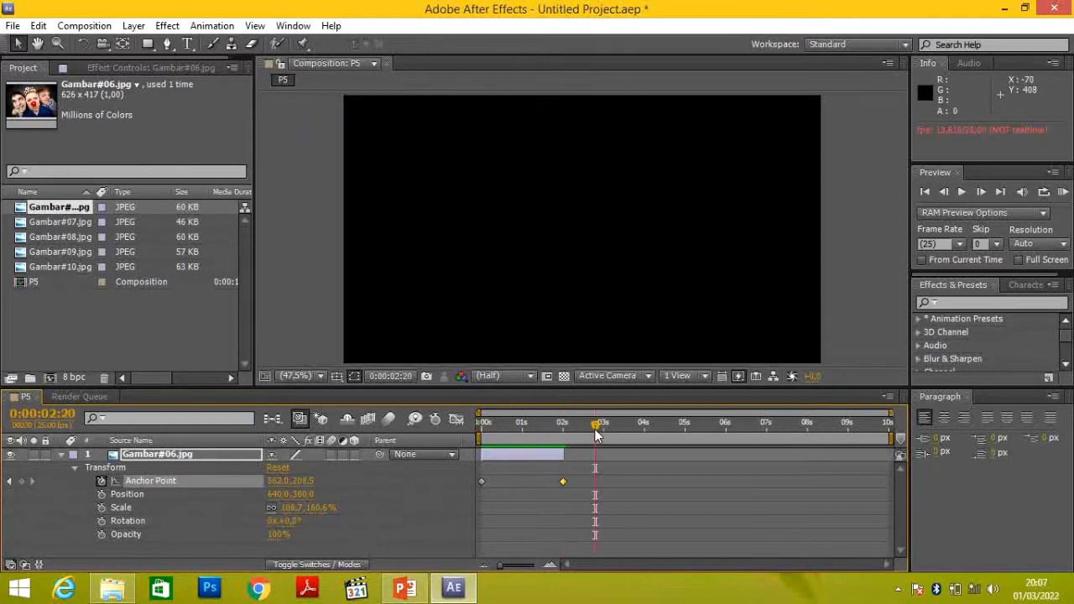
drag(595, 428, 469, 432)
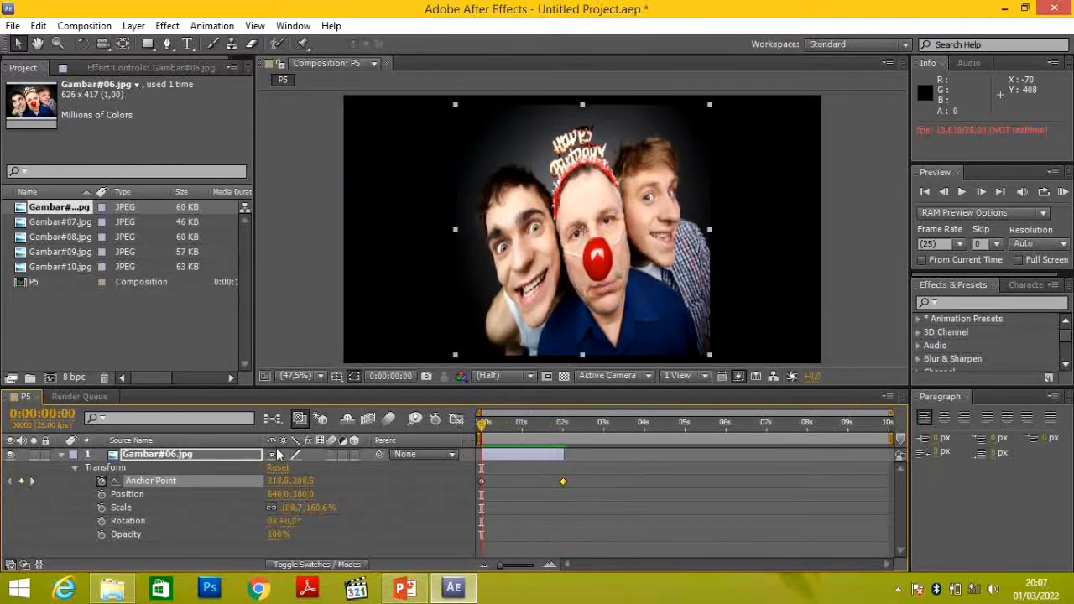
click(61, 454)
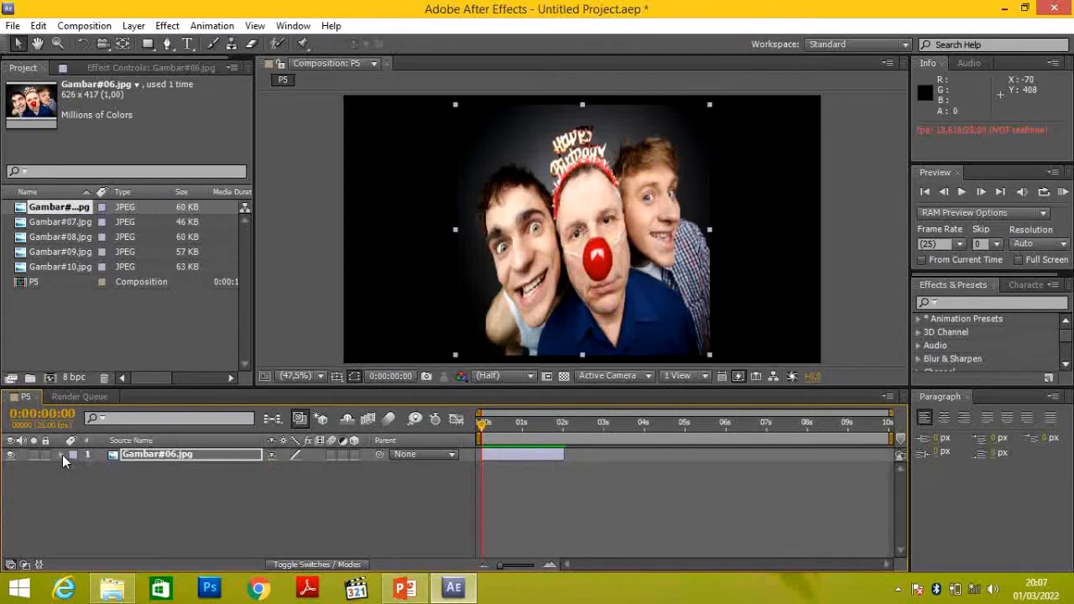
Add Gambar#07.jpg below Gambar#06.jpg in the timeline and trim it to run from 2 to 4 seconds.
click(59, 224)
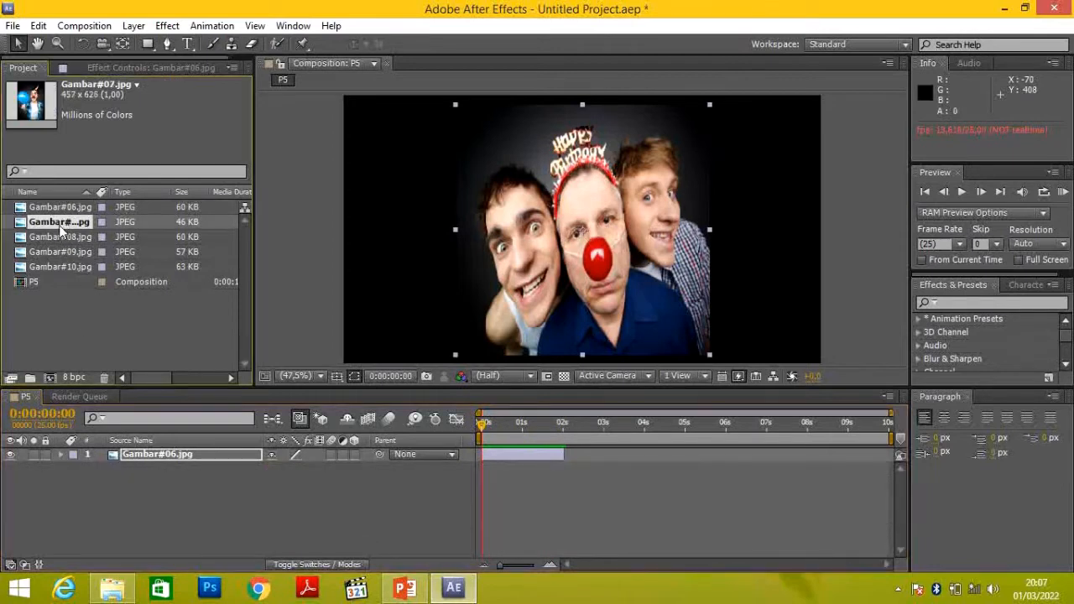
drag(54, 221, 104, 472)
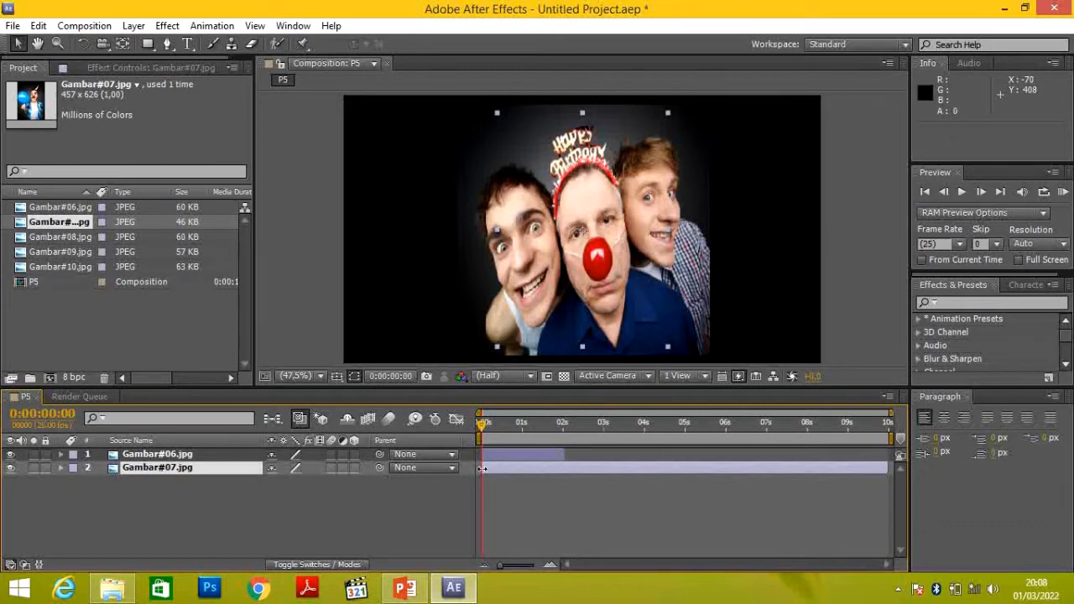
drag(482, 470, 563, 470)
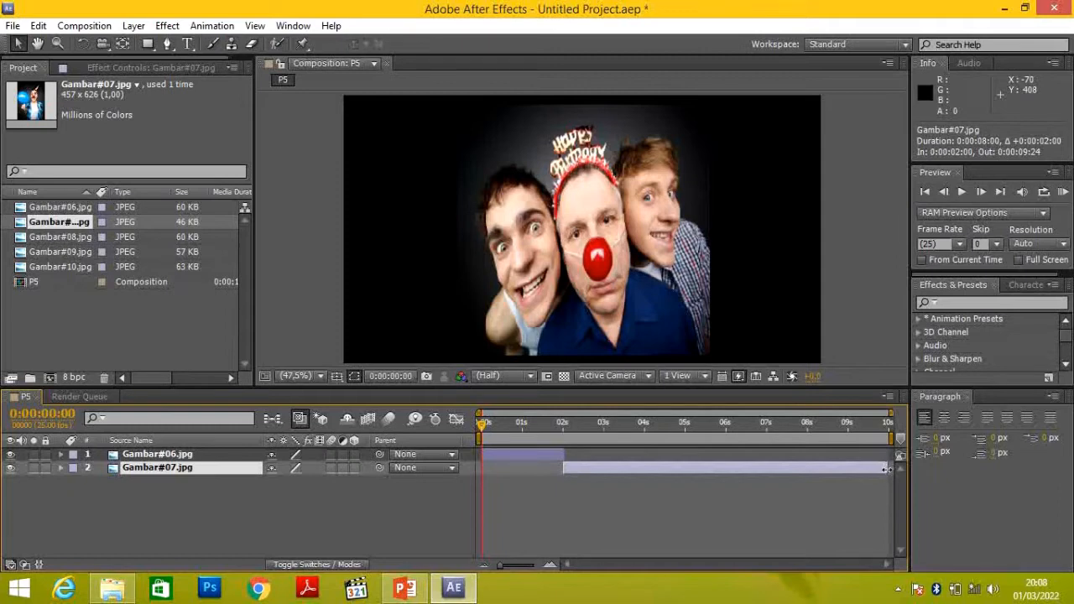
drag(887, 470, 645, 468)
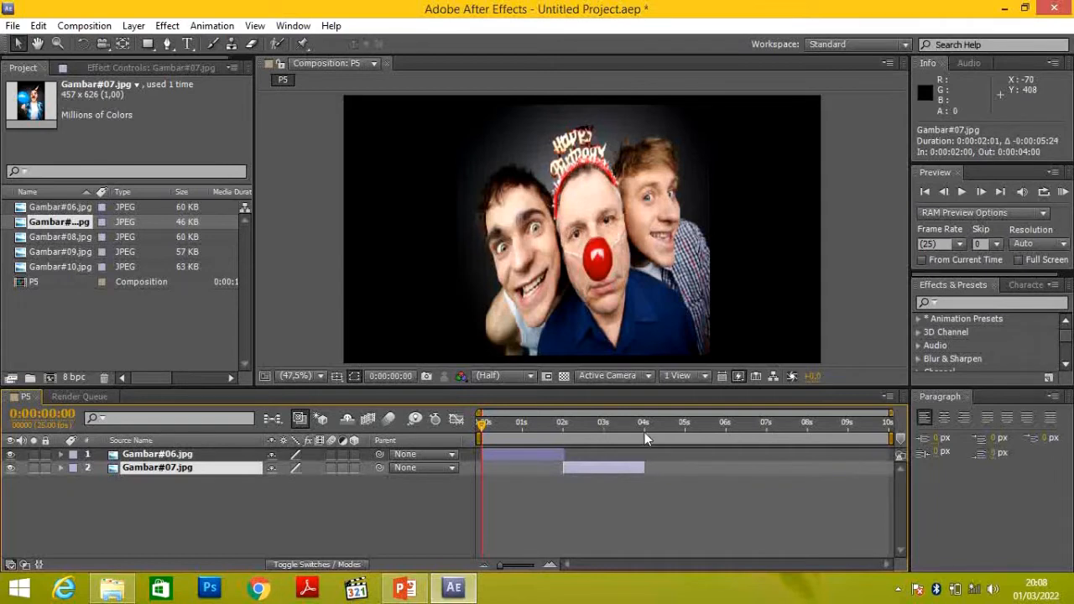
Enlarge Gambar#07.jpg to about 121% by 109% and set its first Position keyframe at 0:00:02:01.
drag(482, 424, 624, 430)
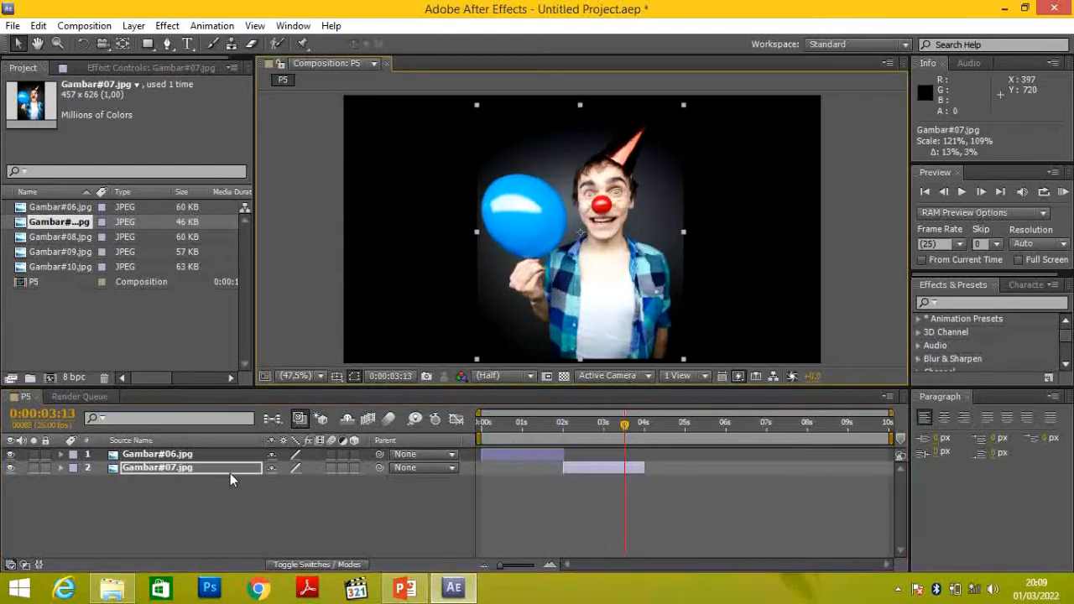
click(61, 468)
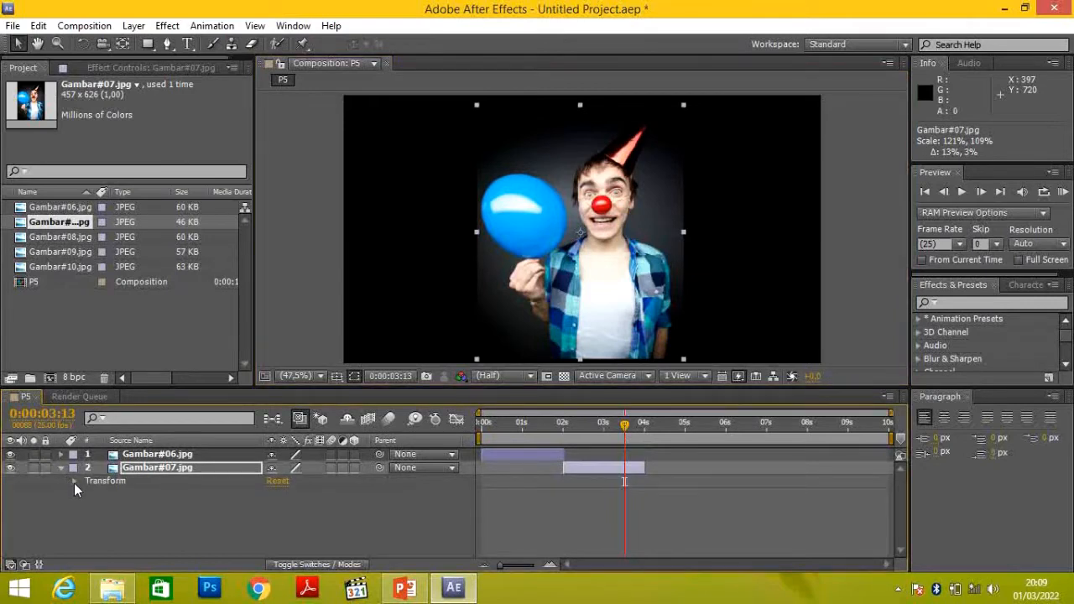
click(74, 482)
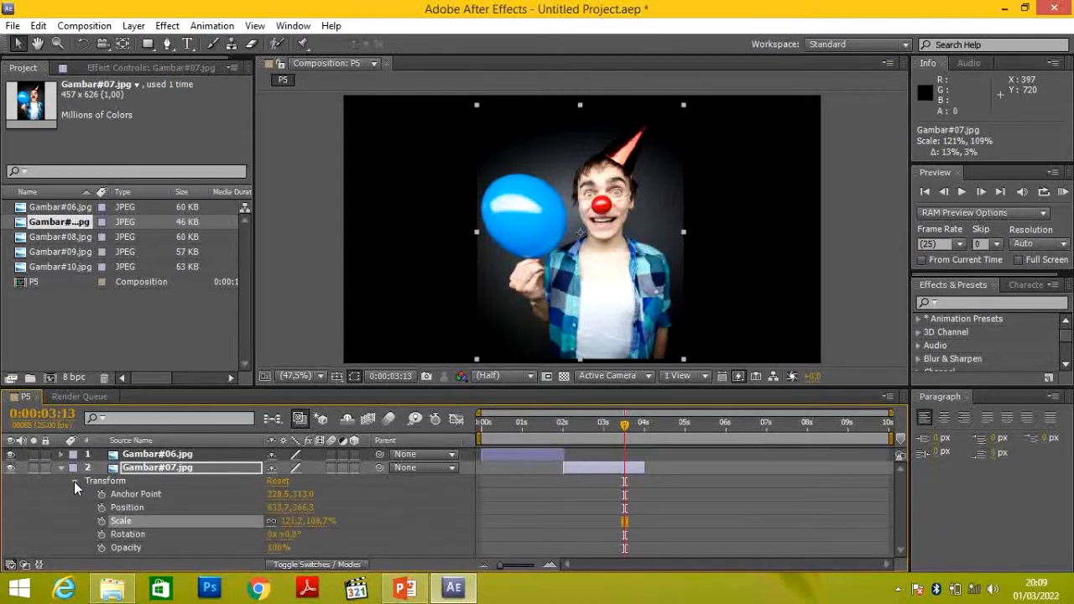
click(124, 507)
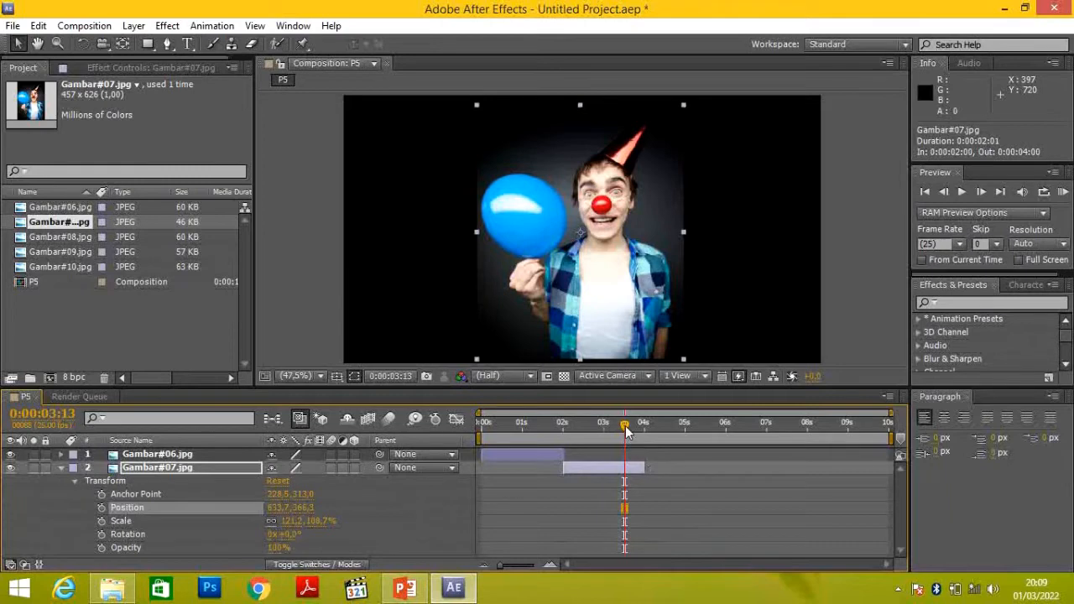
drag(625, 426, 565, 433)
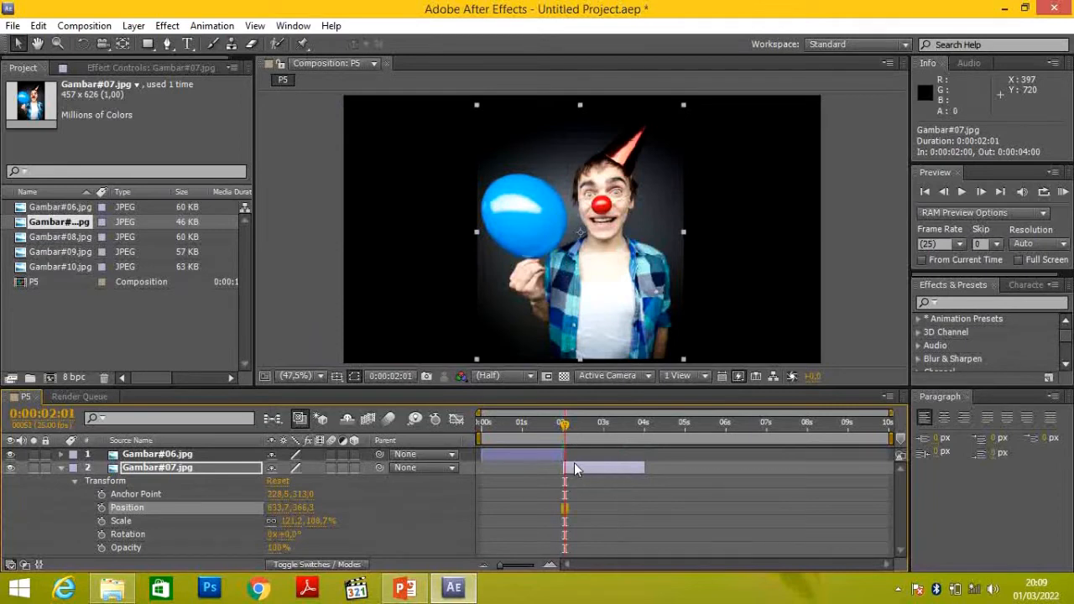
drag(563, 426, 566, 432)
click(102, 508)
Add a Position keyframe to Gambar#07.jpg at 0:00:04:00 and set its position to about 569.7, 323.3.
drag(565, 431, 646, 432)
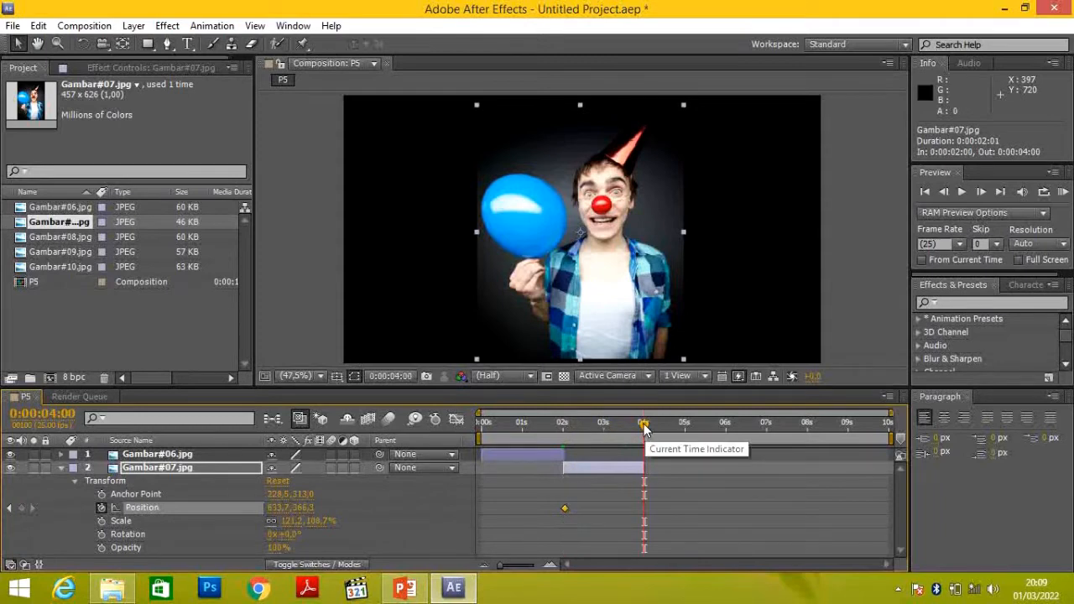
click(21, 509)
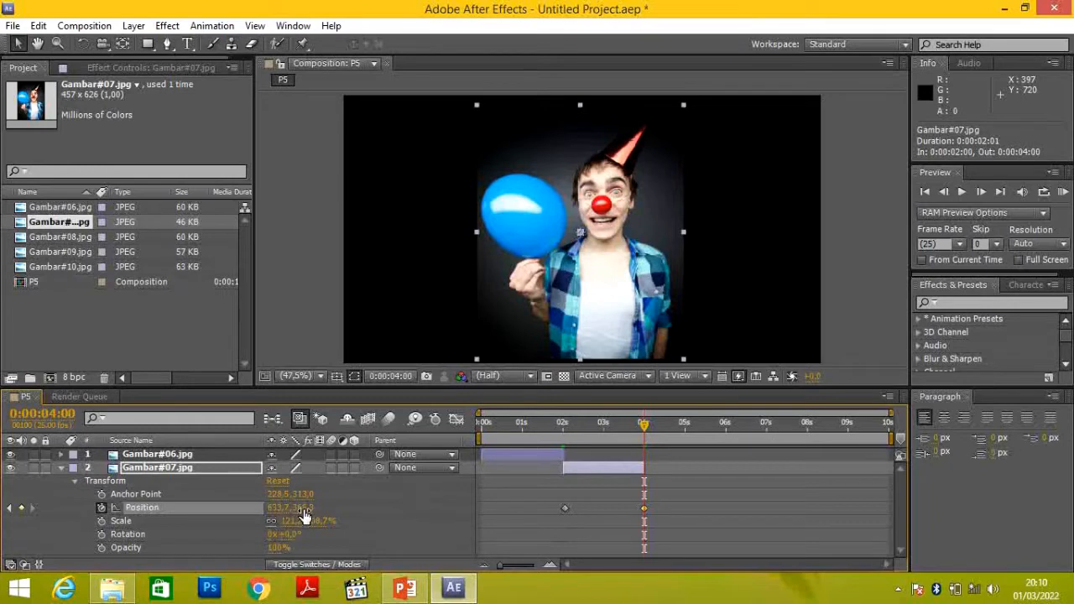
mouse_move(285, 508)
mouse_down()
mouse_move(364, 506)
mouse_move(281, 508)
mouse_up()
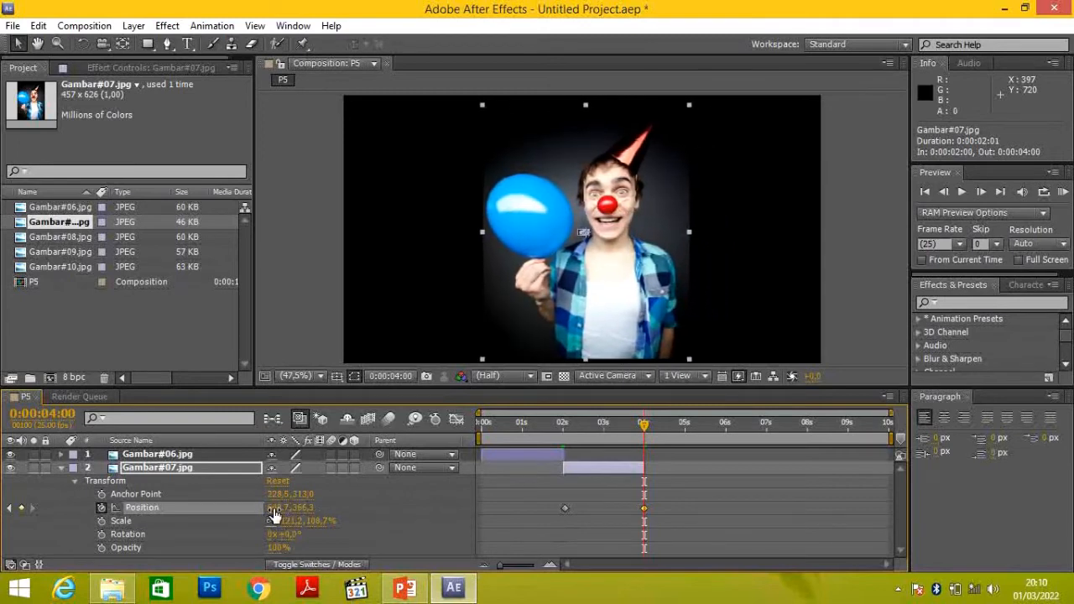
drag(275, 508, 112, 507)
drag(272, 508, 302, 514)
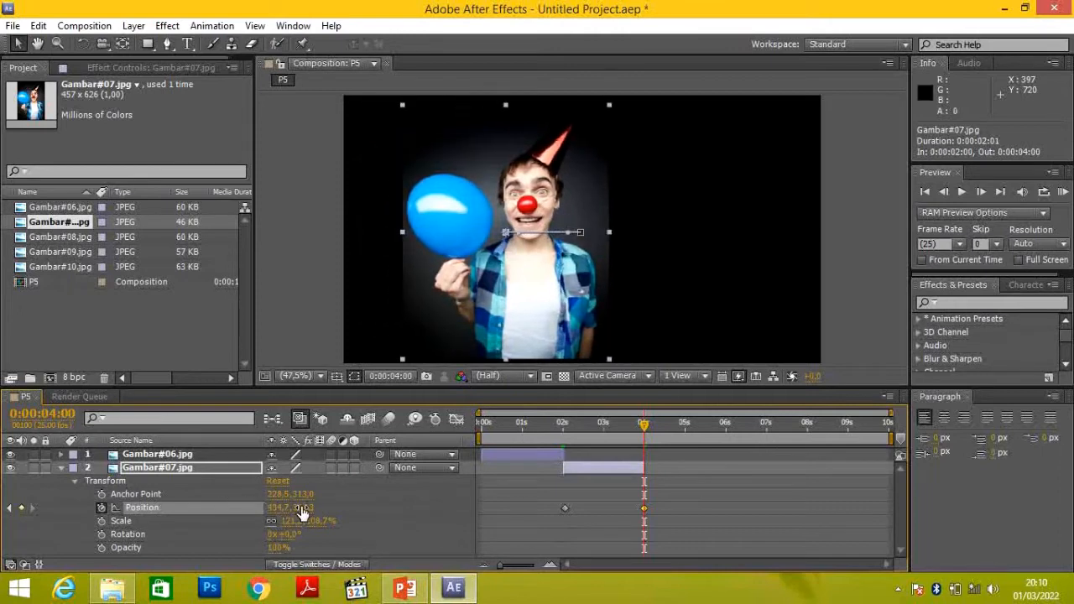
drag(313, 507, 380, 508)
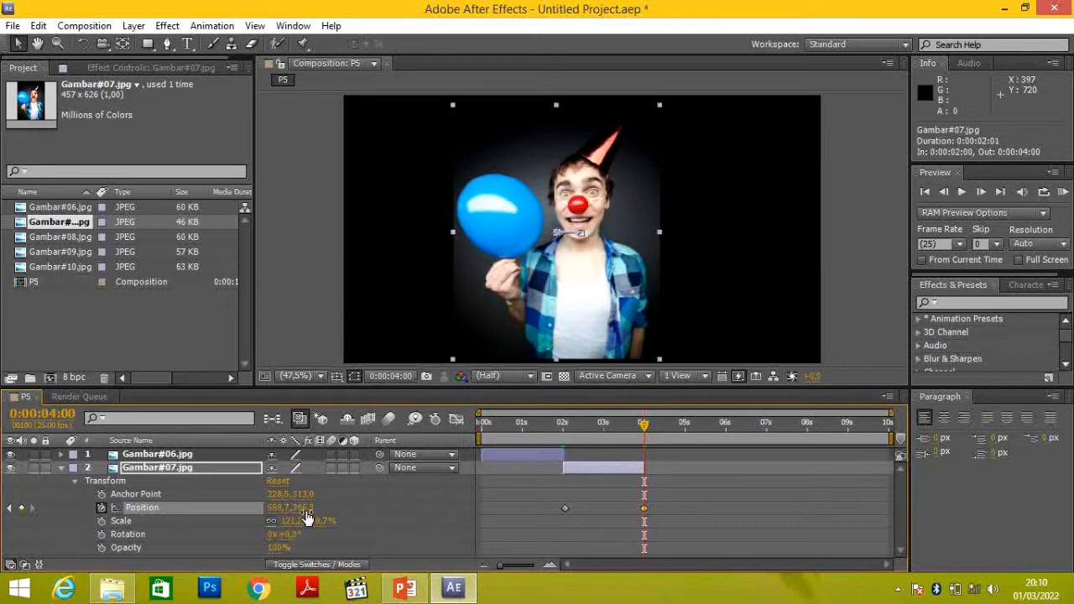
drag(306, 510, 551, 516)
drag(312, 513, 19, 508)
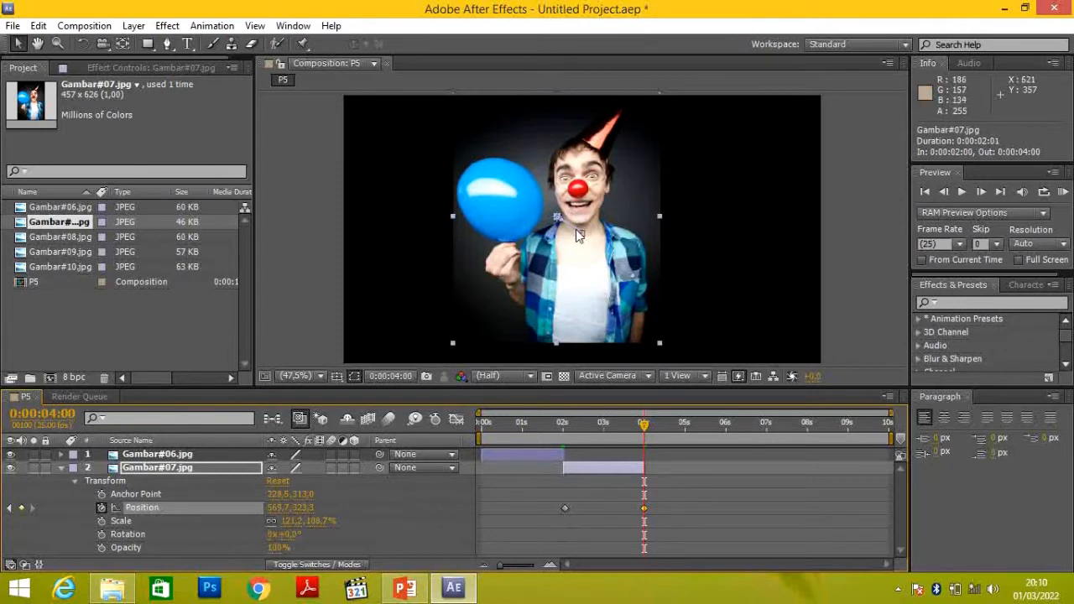
Move Gambar#07.jpg at 0:00:04:00 beyond the frame's upper-left corner, to position about -243, -197, and deselect it.
drag(556, 214, 312, 59)
drag(356, 112, 328, 93)
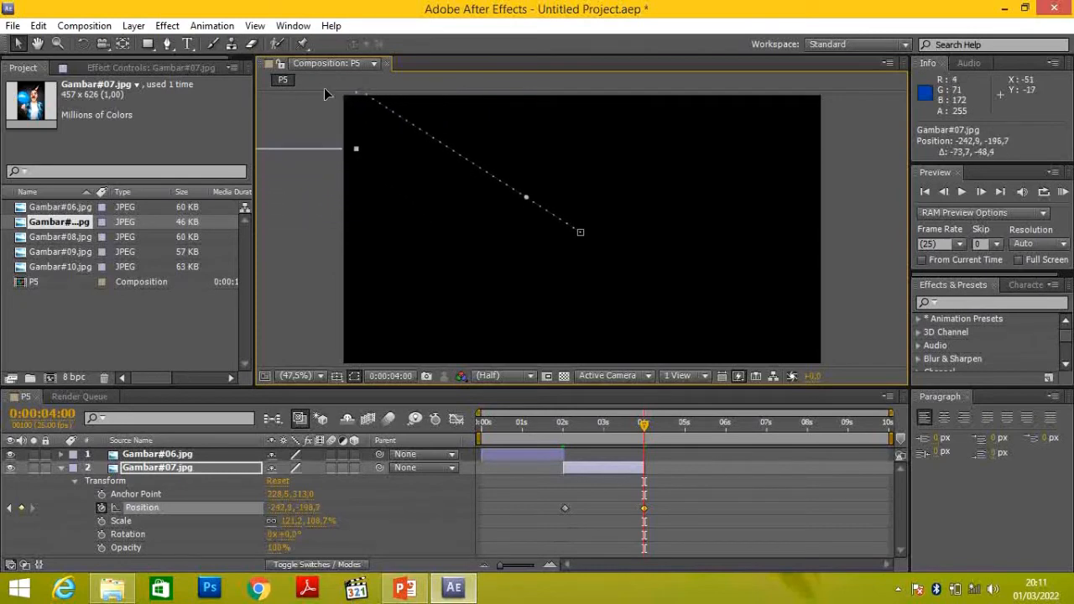
click(311, 227)
Preview the Gambar#06.jpg and Gambar#07.jpg animations from the start of the composition, then collapse the Gambar#07.jpg layer.
drag(648, 436, 478, 430)
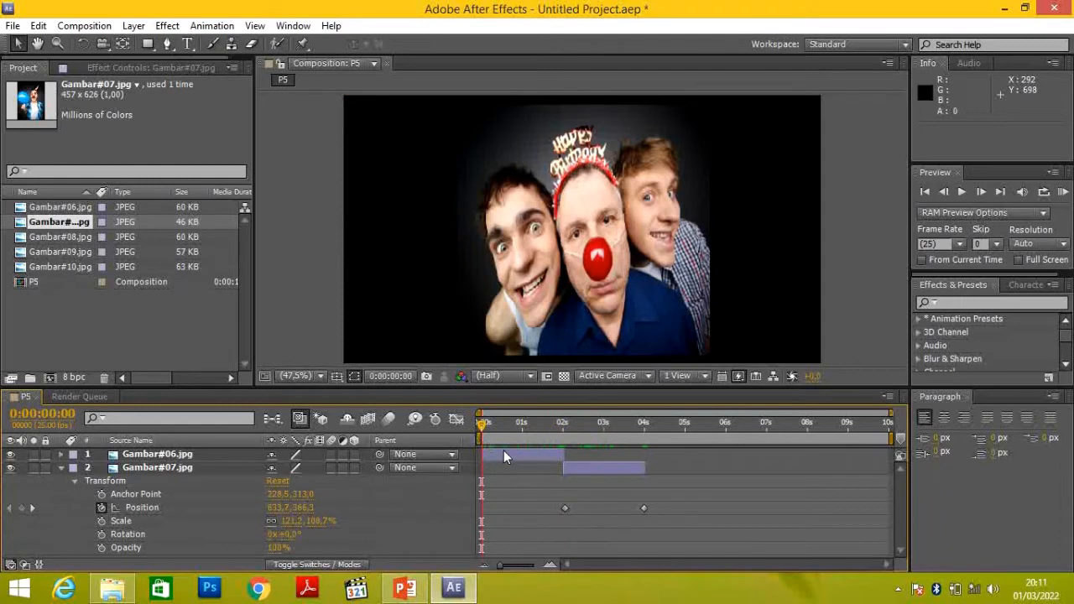
key(space)
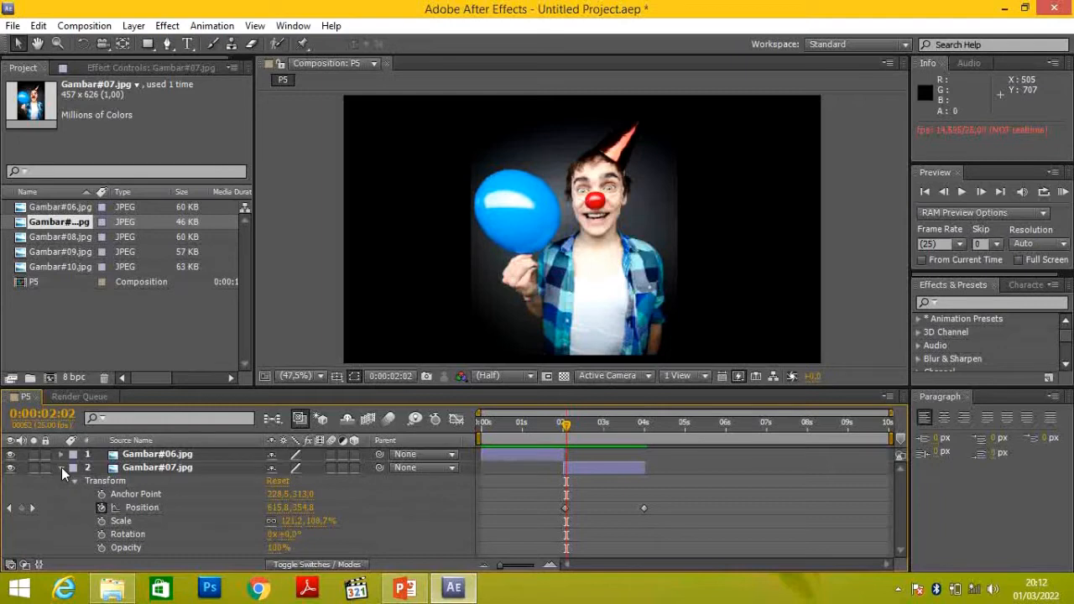
click(59, 468)
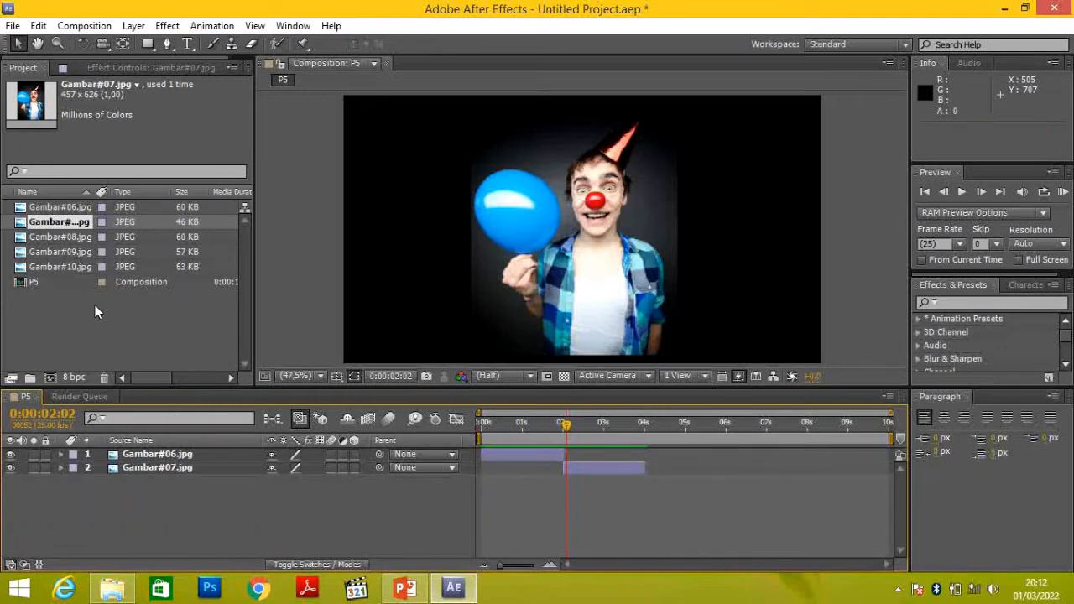
Add Gambar#08.jpg below Gambar#07.jpg in the timeline and trim it to run from 0:00:04:01 to 0:00:06:02.
click(67, 238)
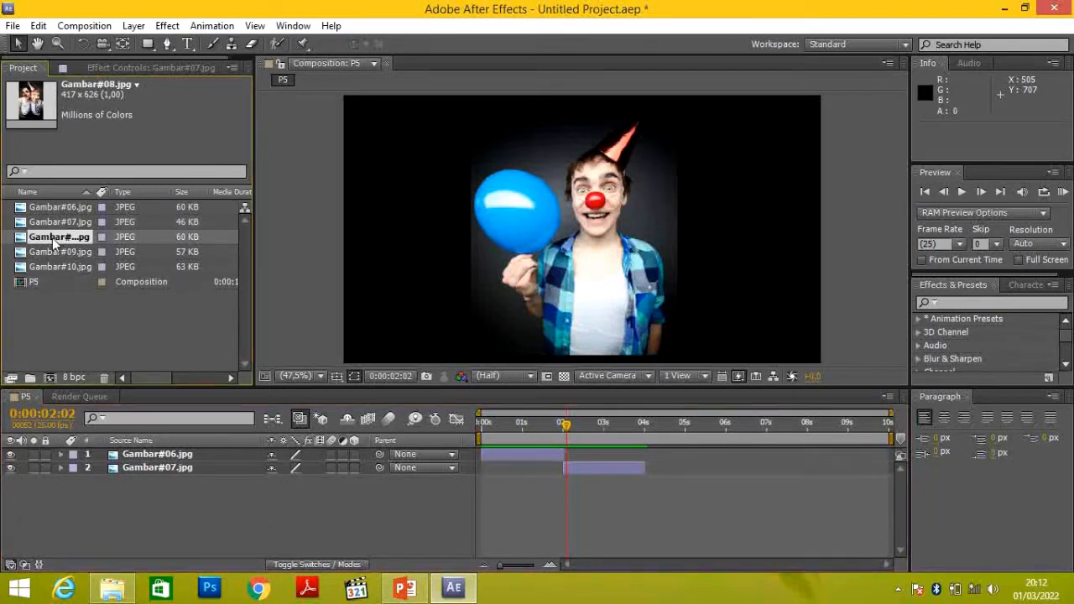
drag(51, 238, 150, 485)
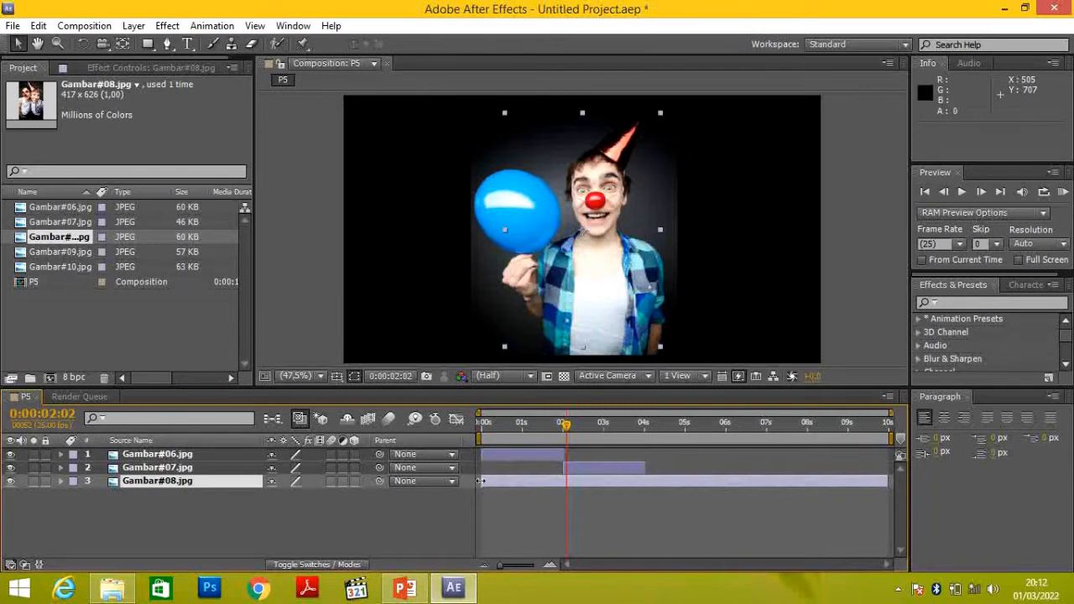
drag(479, 481, 644, 482)
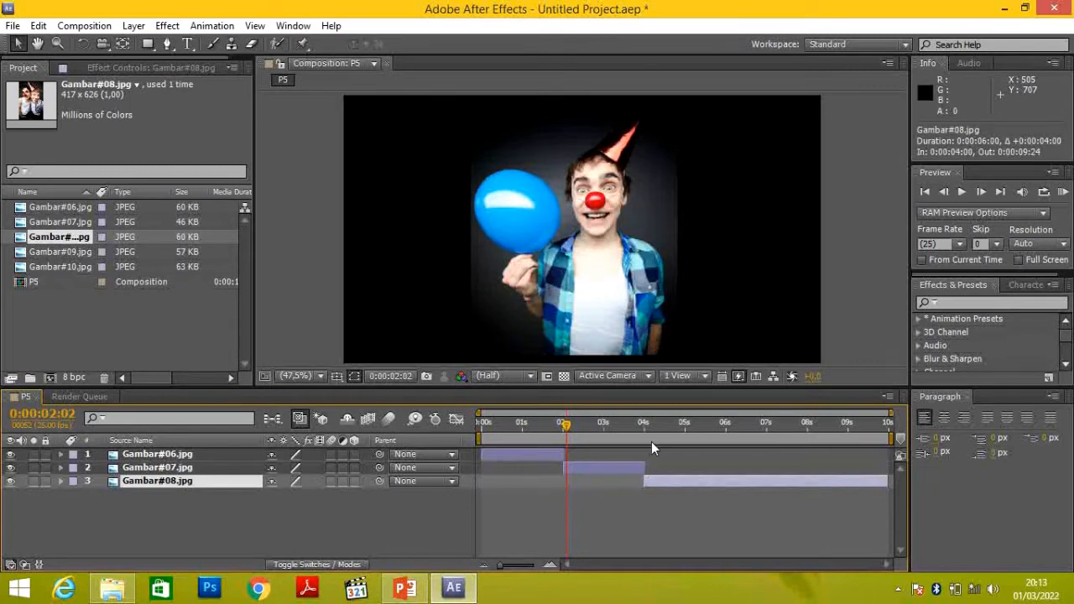
drag(644, 480, 648, 480)
drag(887, 481, 737, 480)
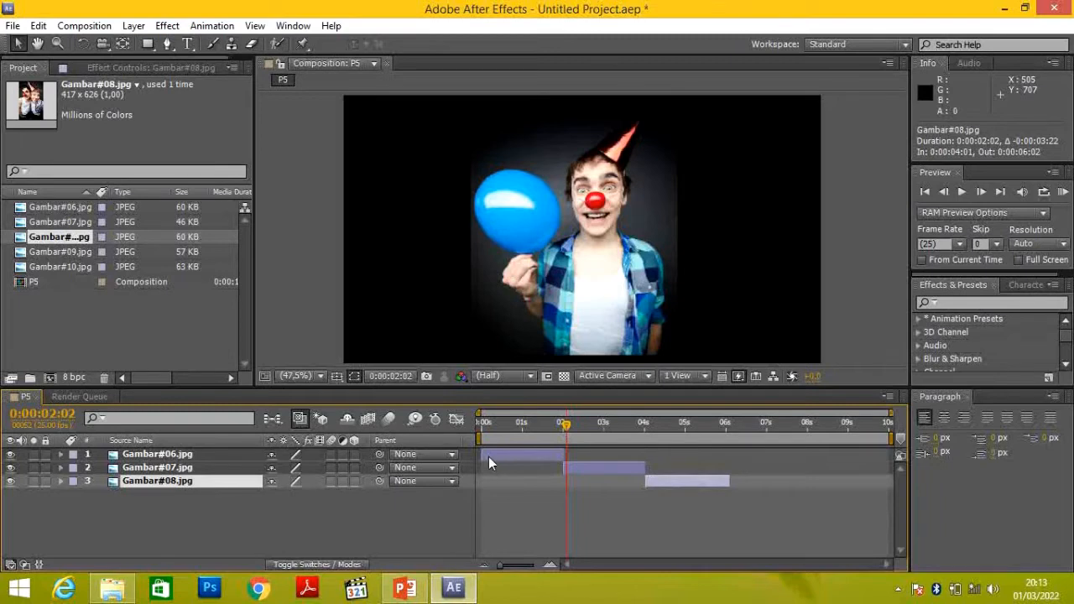
At 0:00:04:01, scale Gambar#08.jpg to about 138% by 105% with its proportions unlinked, then constrain the proportions again.
drag(566, 424, 647, 448)
drag(660, 346, 671, 323)
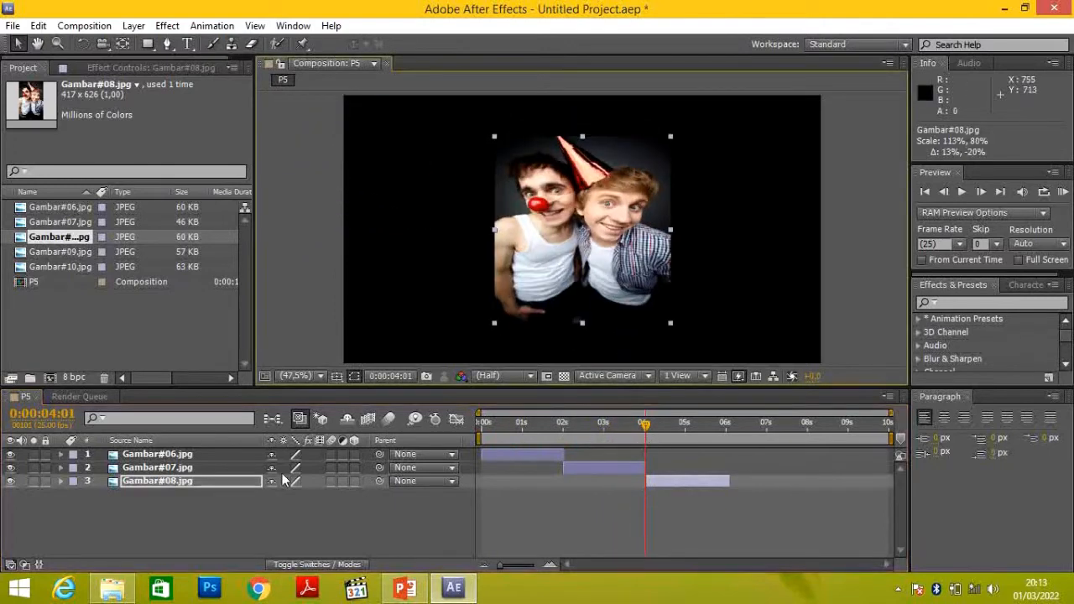
click(61, 482)
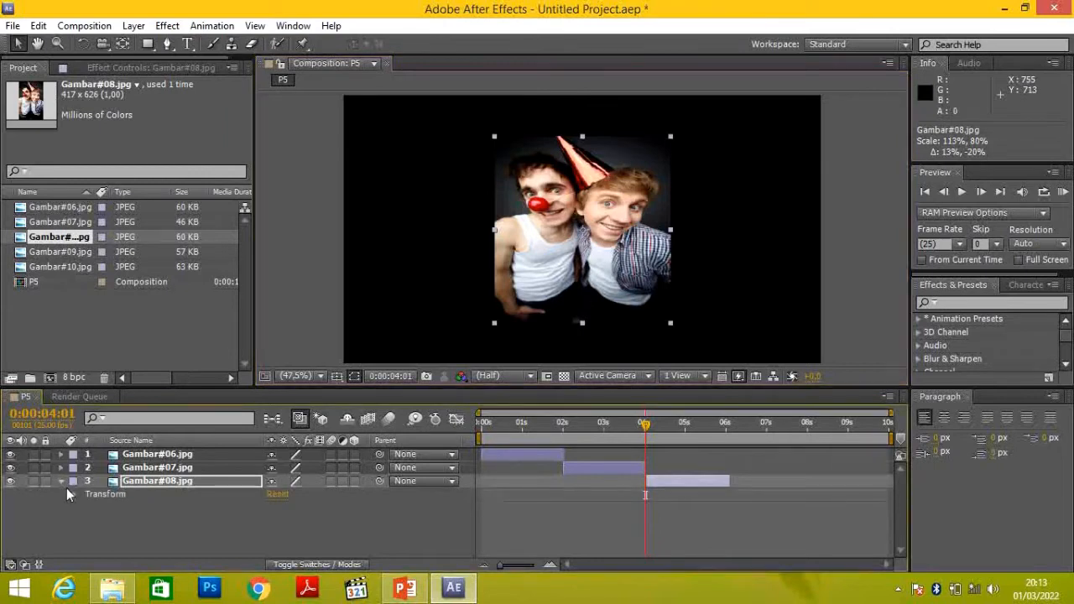
click(73, 493)
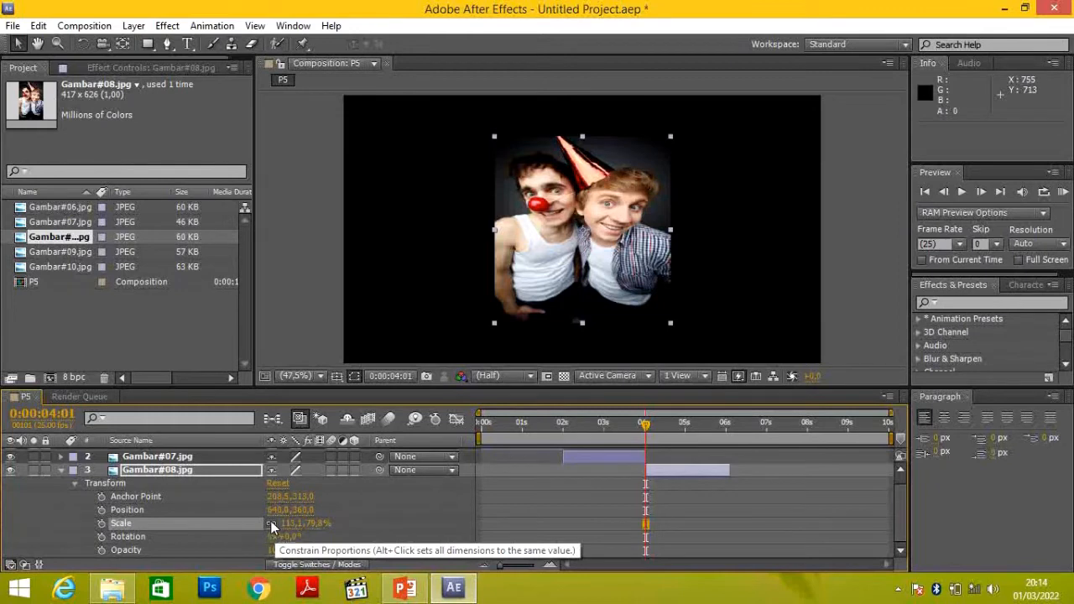
mouse_move(304, 523)
mouse_down()
mouse_move(329, 522)
mouse_move(288, 522)
mouse_up()
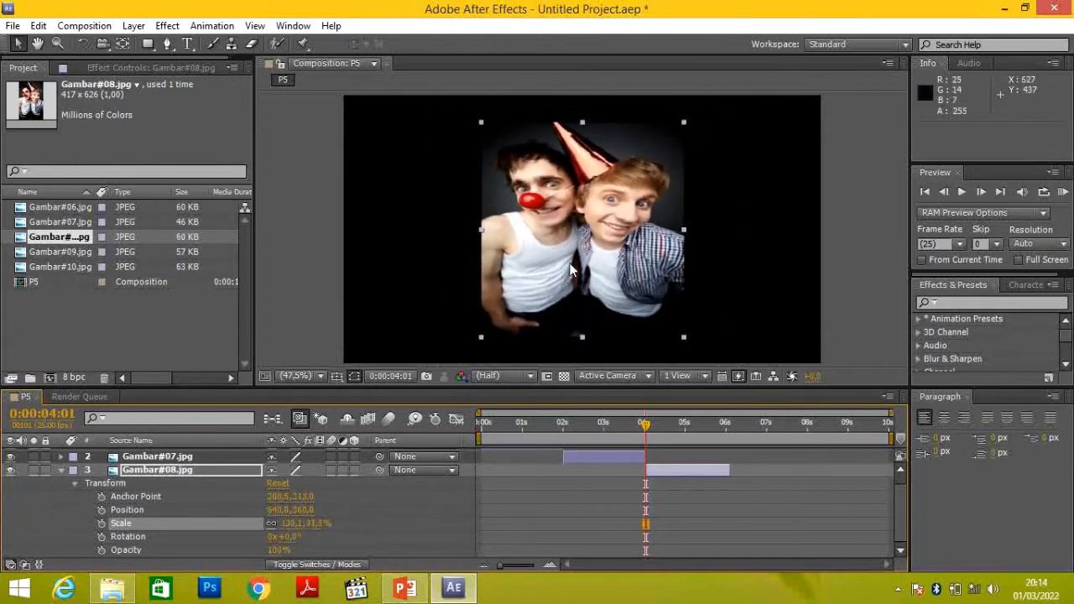
drag(303, 523, 271, 530)
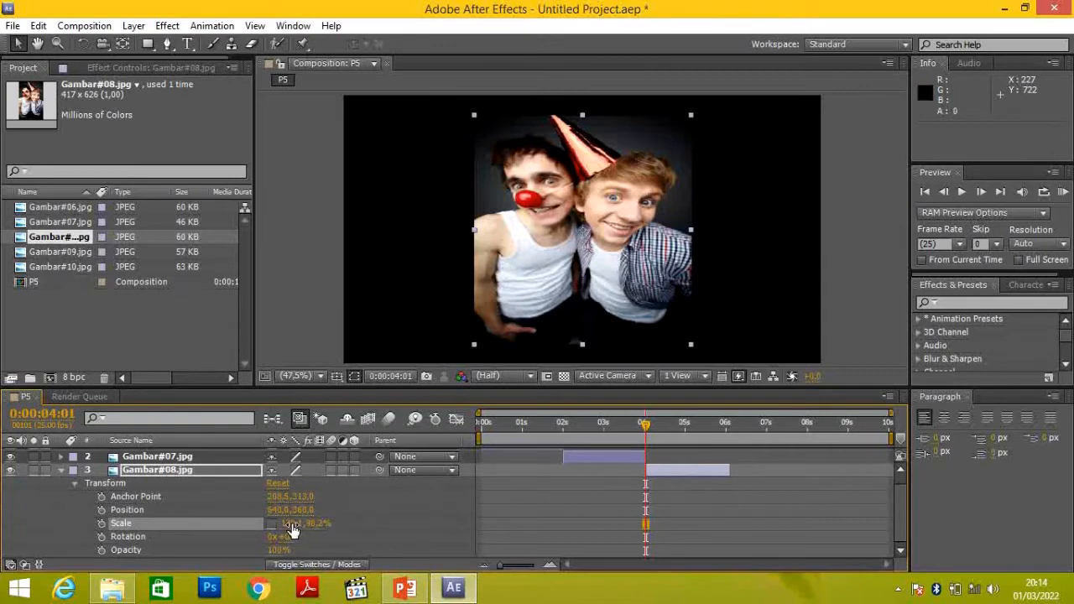
mouse_move(291, 524)
mouse_down()
mouse_move(372, 523)
mouse_move(293, 527)
mouse_up()
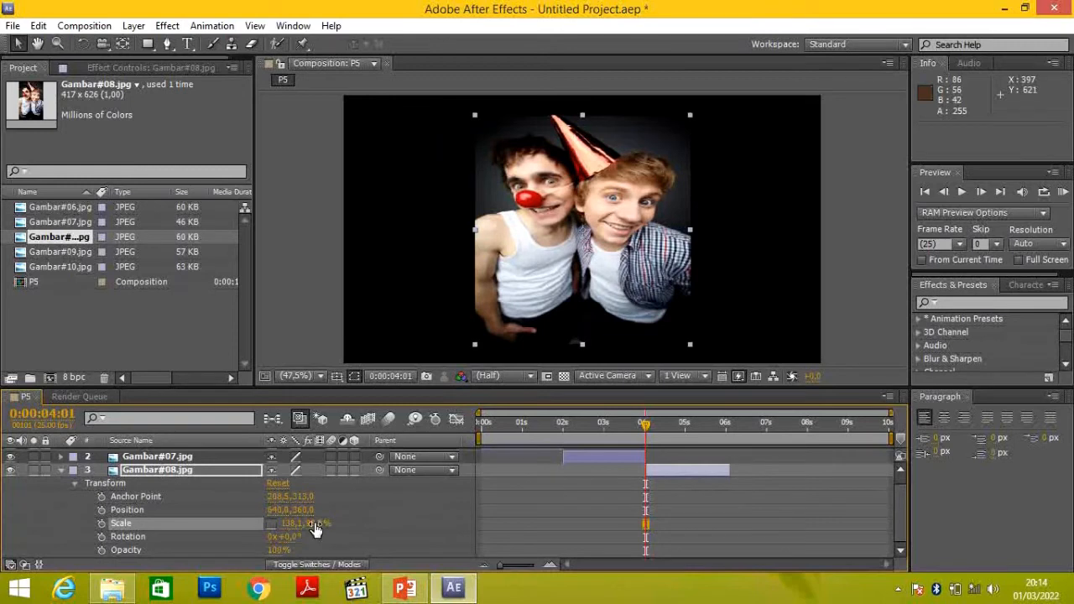
drag(315, 529, 366, 524)
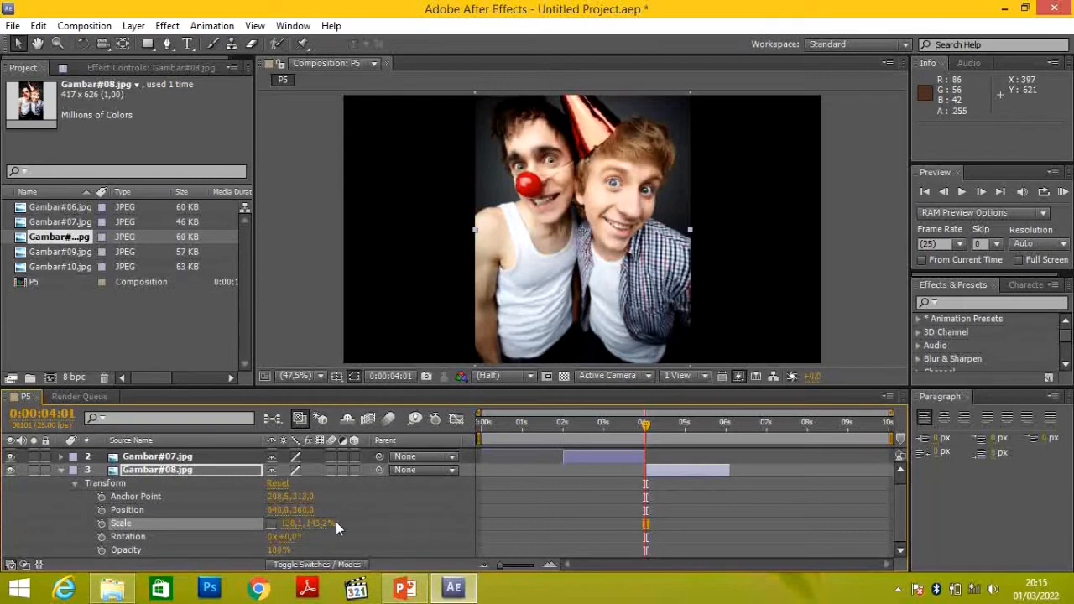
drag(315, 523, 293, 526)
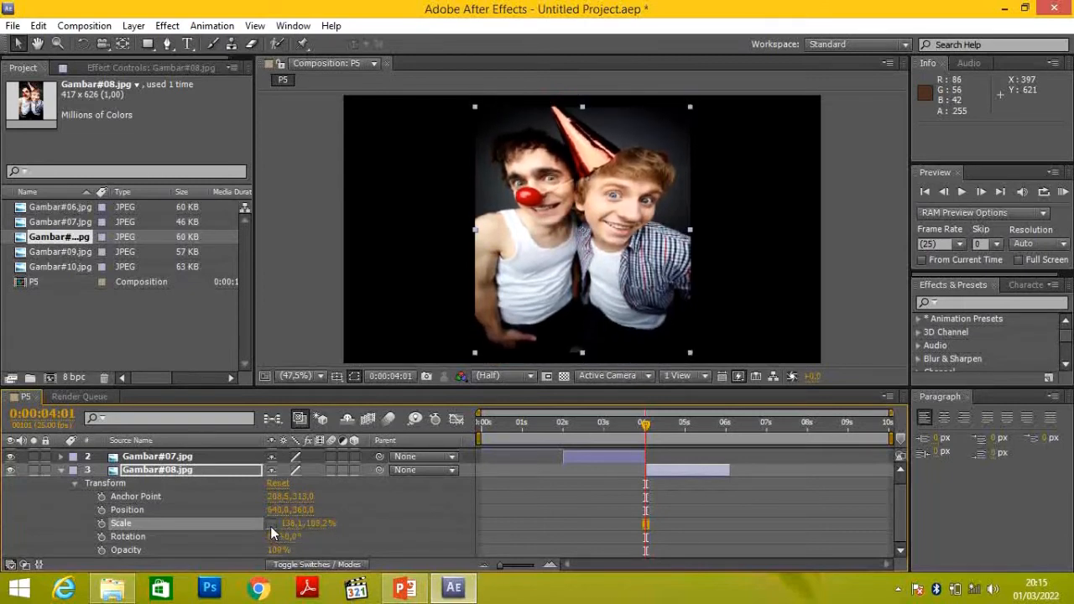
click(271, 526)
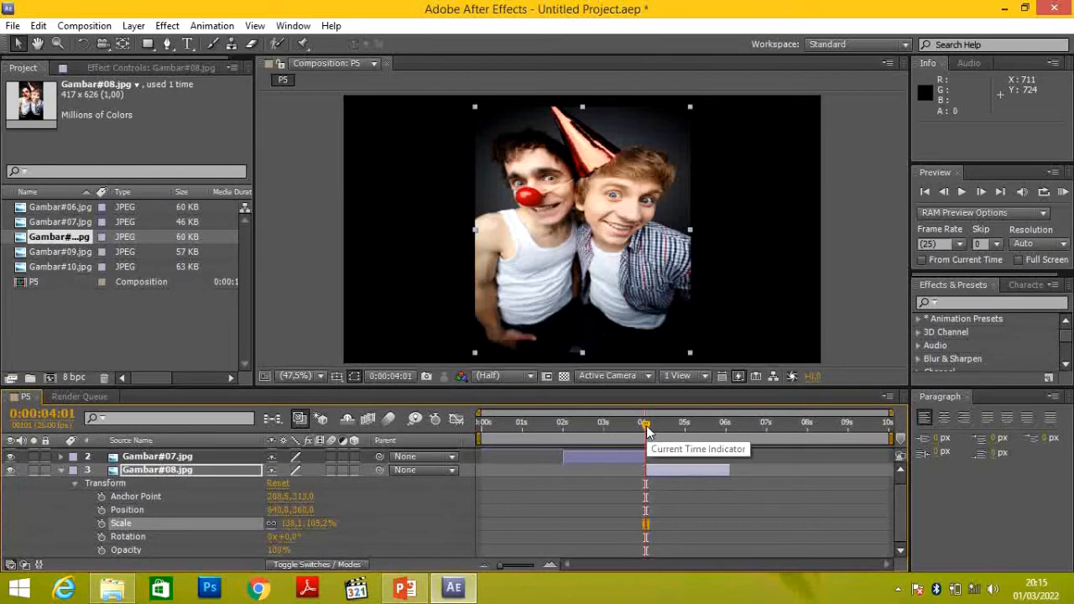
Keyframe Gambar#08.jpg's Scale at 0:00:04:01 and 0:00:06:02, setting the second keyframe to about 309% by 235%.
mouse_move(647, 432)
mouse_down()
mouse_move(658, 431)
mouse_move(648, 432)
mouse_up()
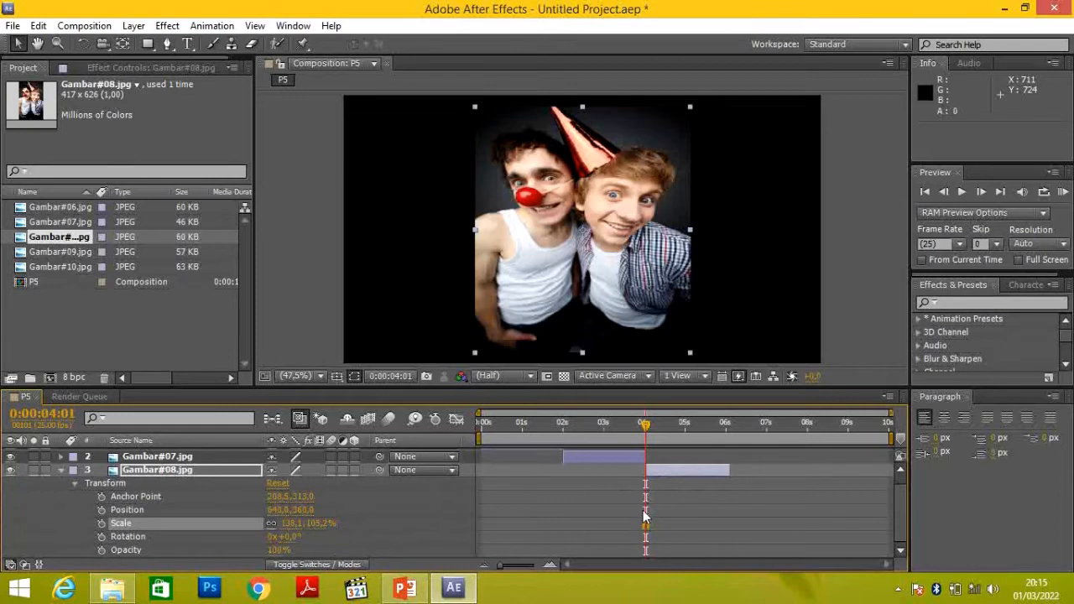
click(101, 524)
drag(646, 423, 734, 430)
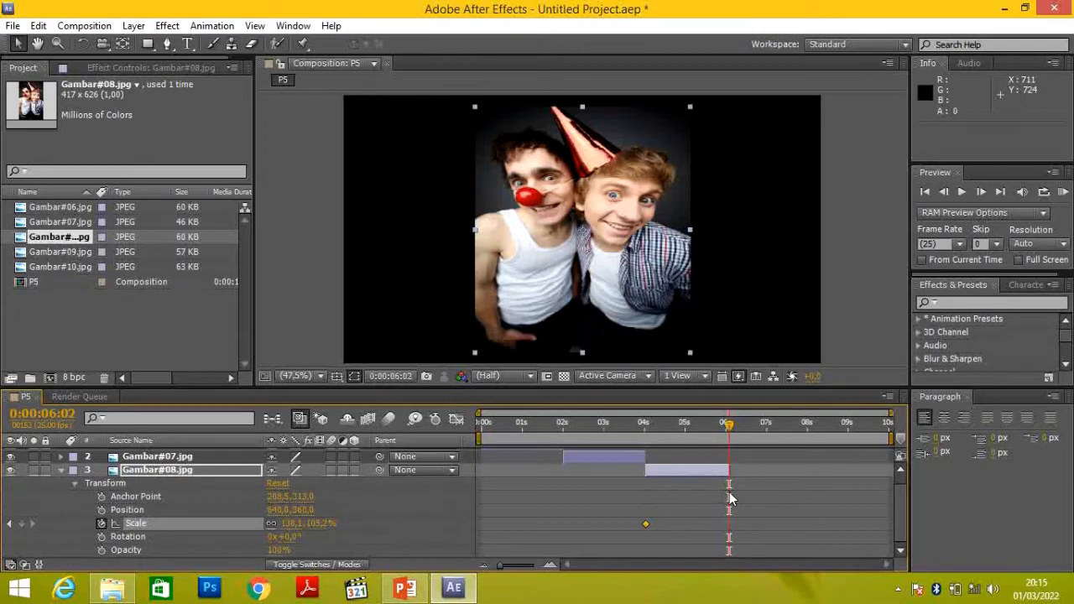
click(21, 523)
drag(314, 531, 291, 527)
drag(309, 529, 411, 523)
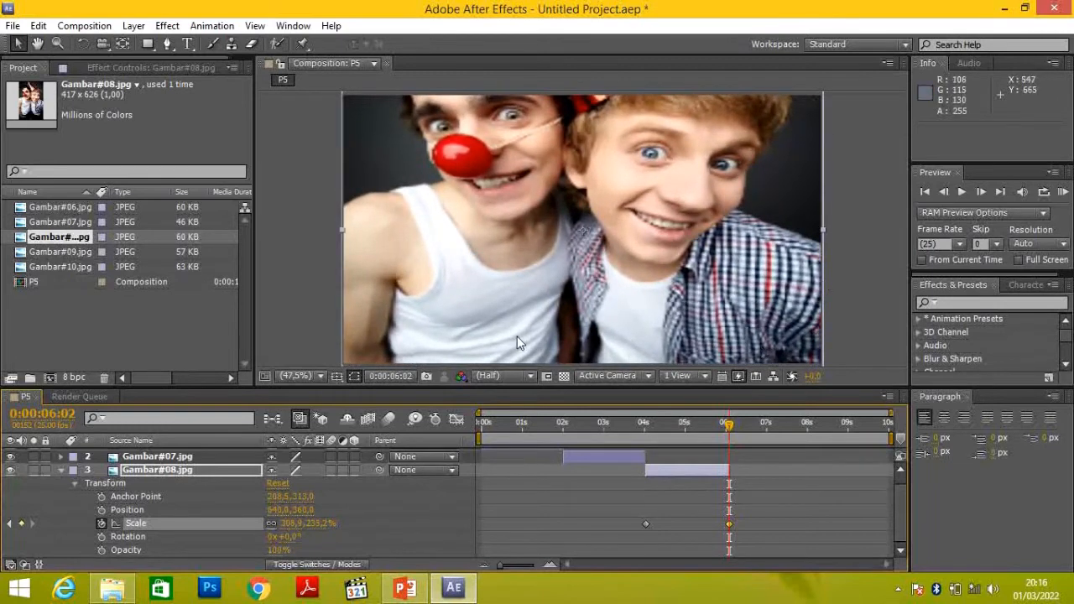
Scrub through the Gambar#08.jpg scale animation to check it, then collapse the layer.
mouse_move(734, 427)
mouse_down()
mouse_move(642, 426)
mouse_move(733, 428)
mouse_move(721, 427)
mouse_up()
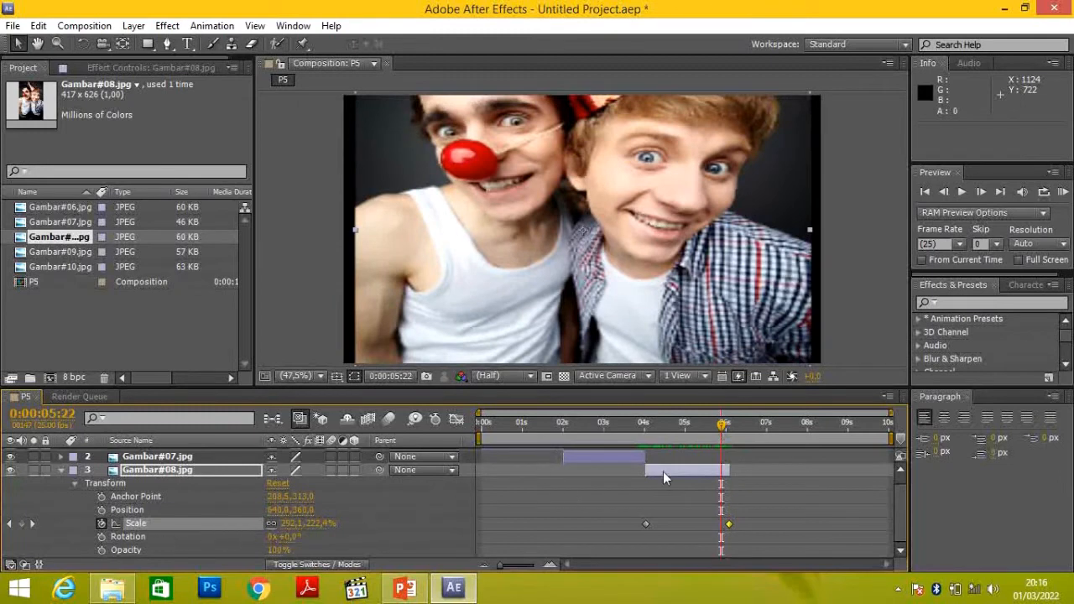
drag(720, 425, 679, 430)
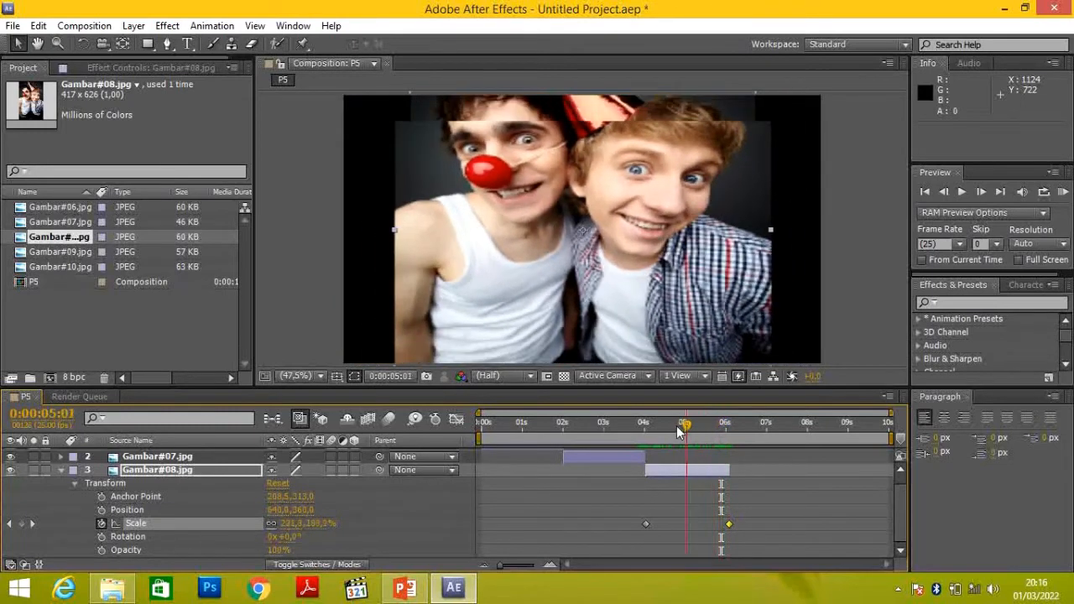
key(k)
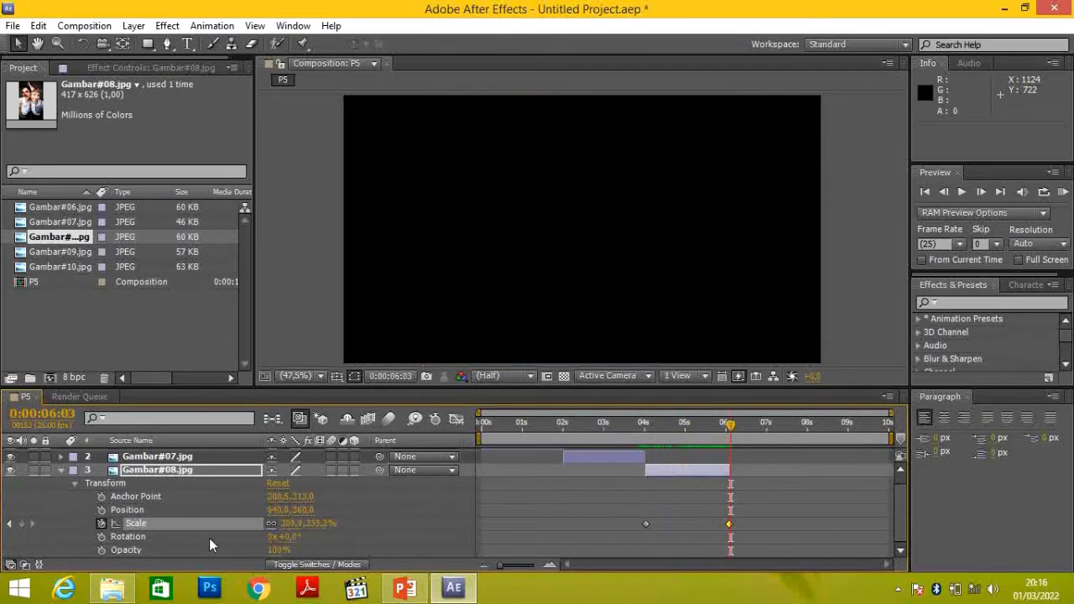
click(60, 472)
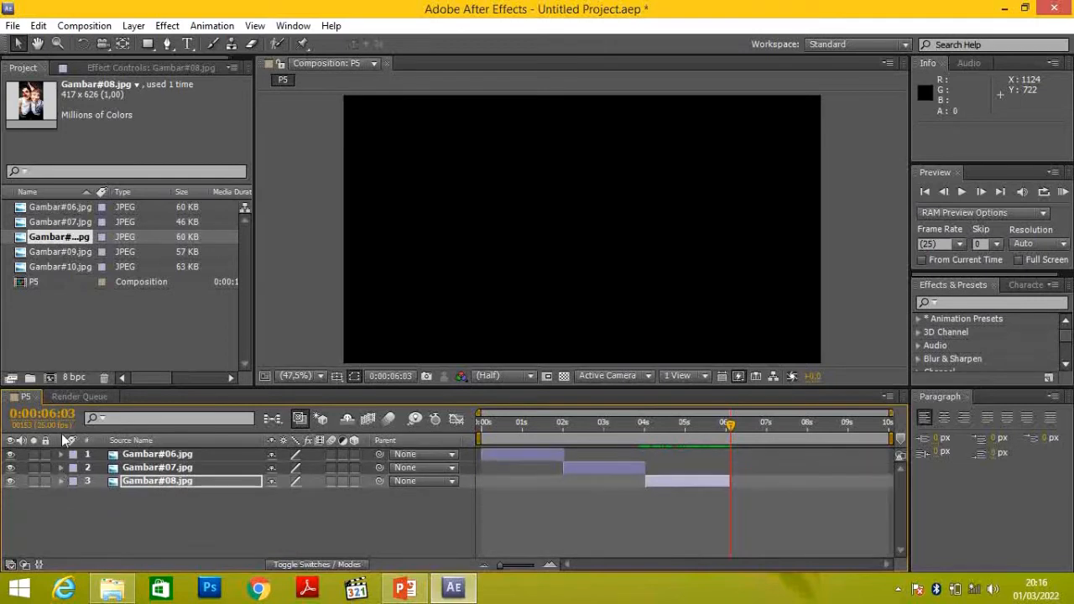
Add Gambar#09.jpg below Gambar#08.jpg in the timeline and enlarge it to about 119% by 114%.
click(54, 251)
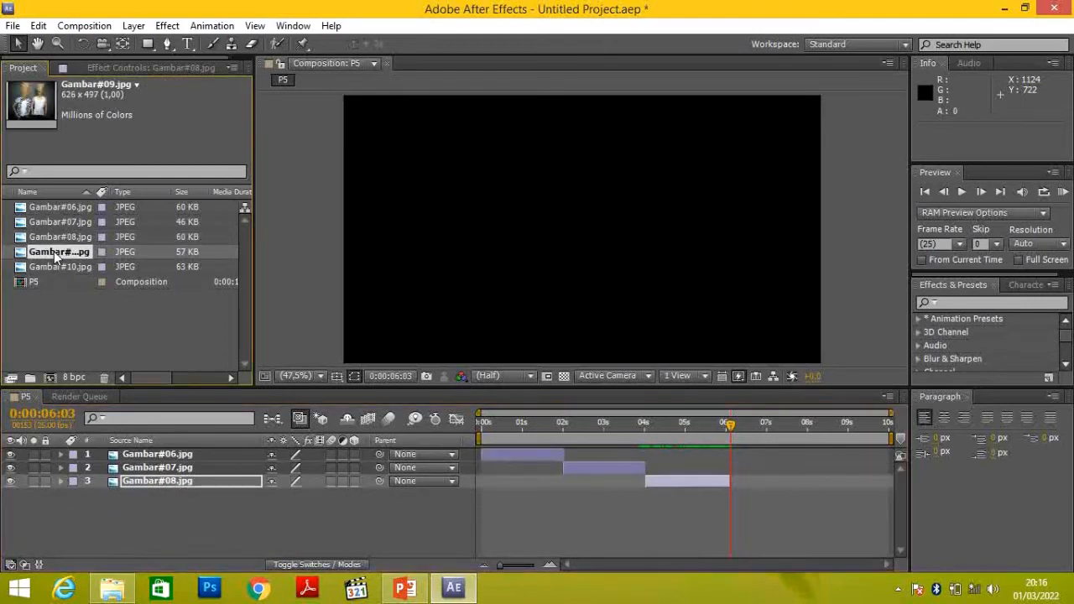
drag(55, 250, 120, 499)
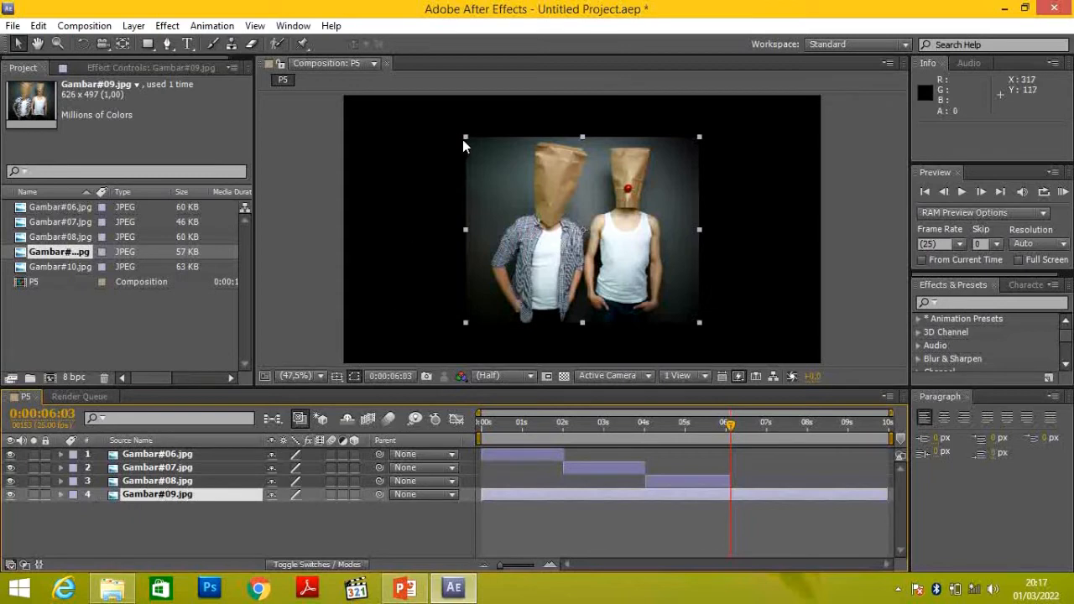
drag(464, 136, 443, 124)
mouse_move(404, 587)
click(431, 487)
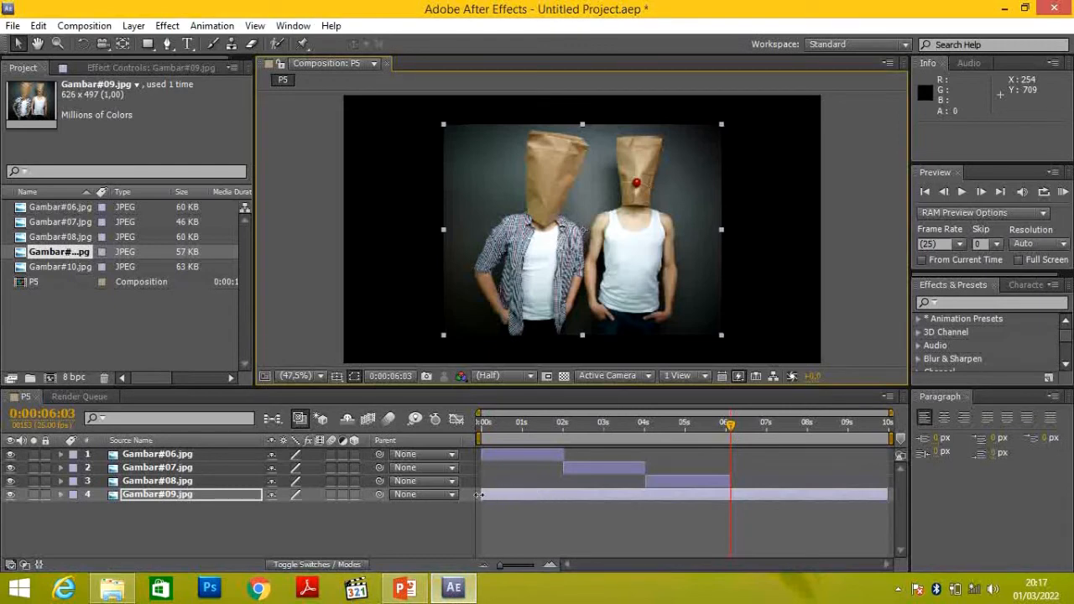
Trim Gambar#09.jpg to run from 0:00:06:02 to 0:00:08:01 and set its first Rotation keyframe at 0:00:06:03.
drag(477, 499, 728, 493)
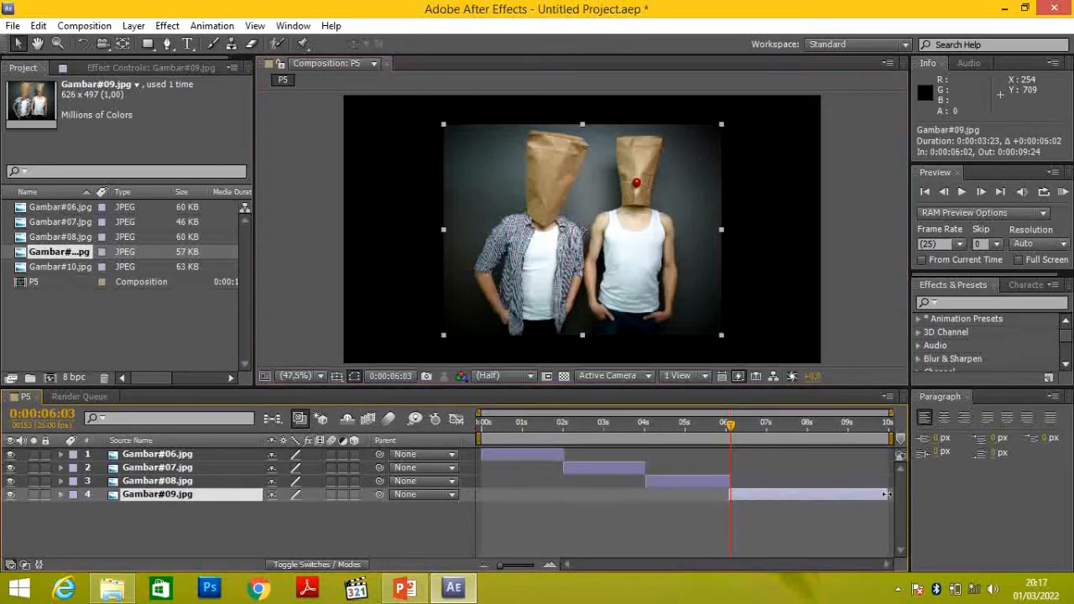
drag(885, 493, 809, 494)
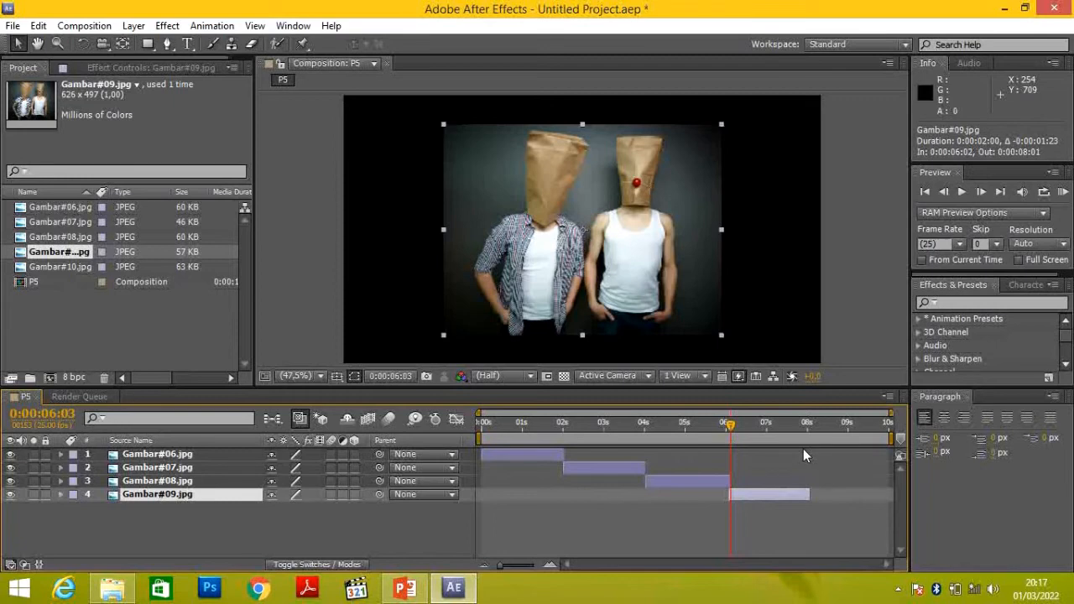
click(60, 494)
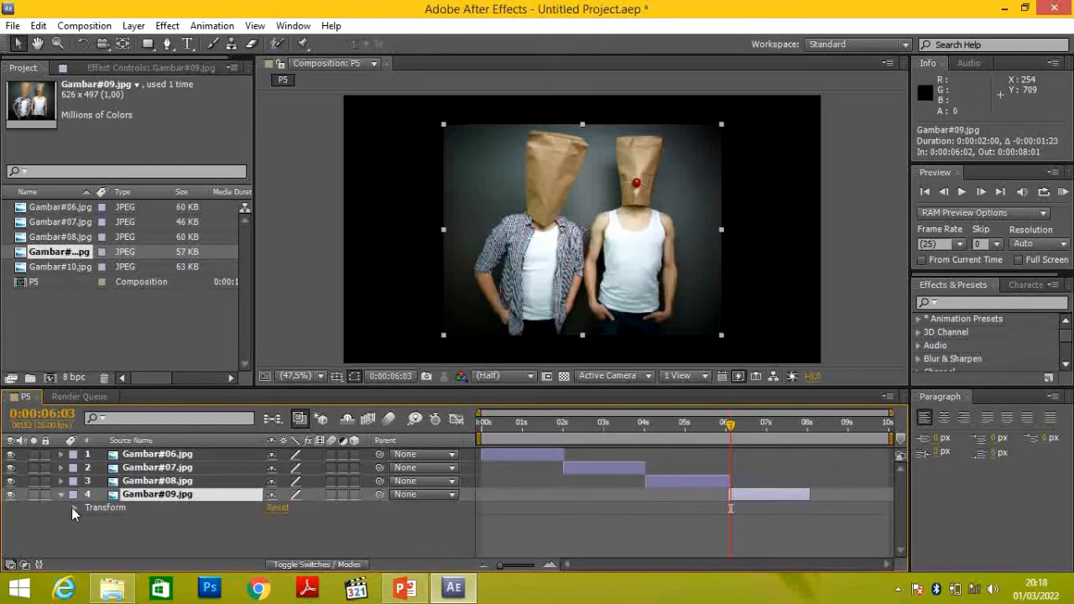
click(73, 509)
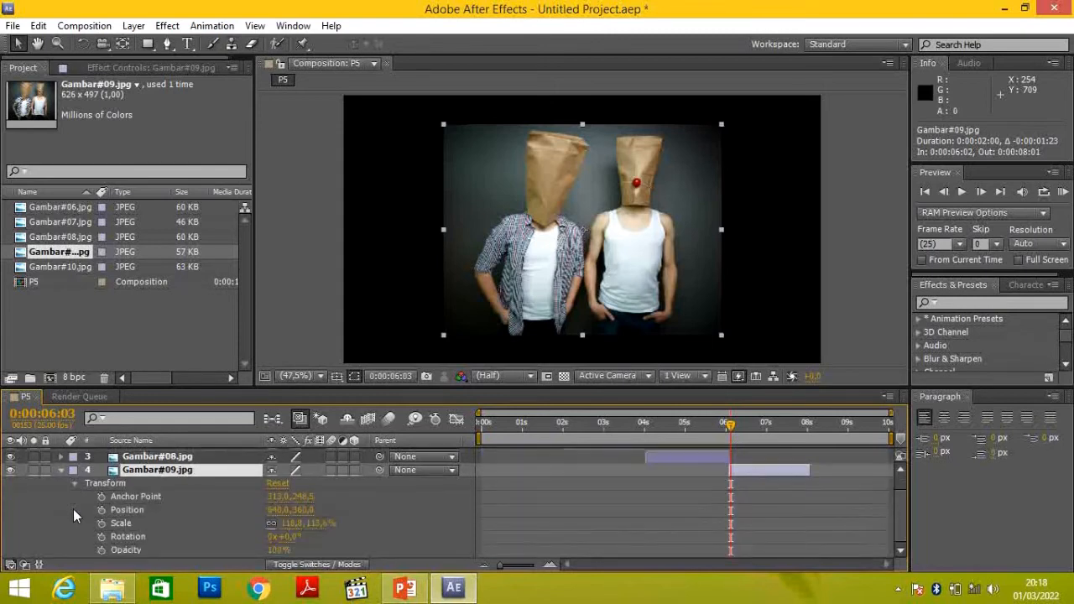
drag(730, 425, 731, 430)
click(101, 536)
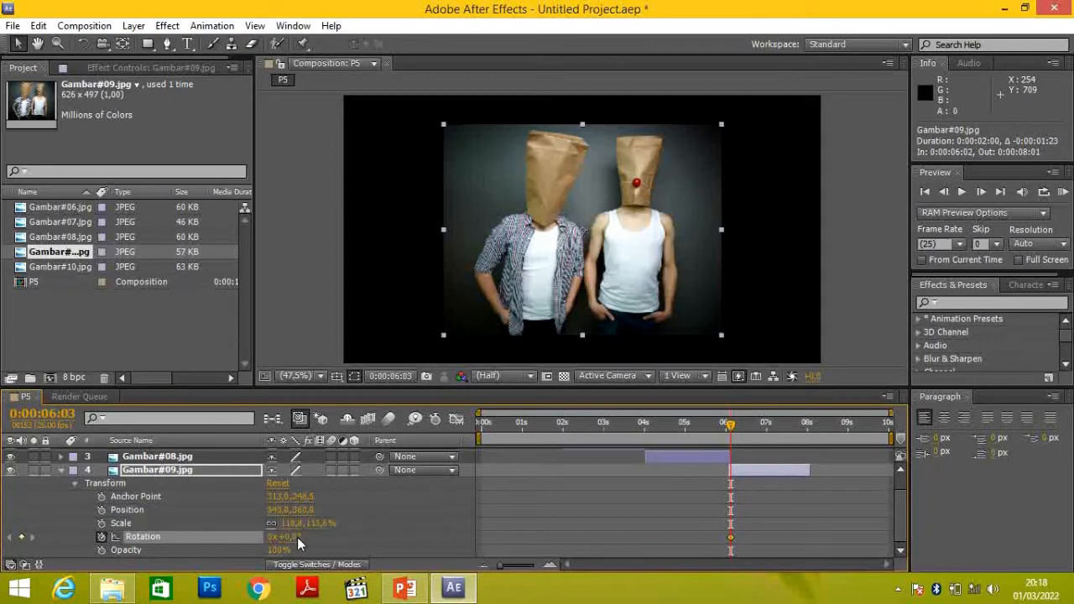
Add a Rotation keyframe to Gambar#09.jpg at 0:00:08:01 and set it to one full revolution (1x+0.0°).
drag(730, 432, 811, 432)
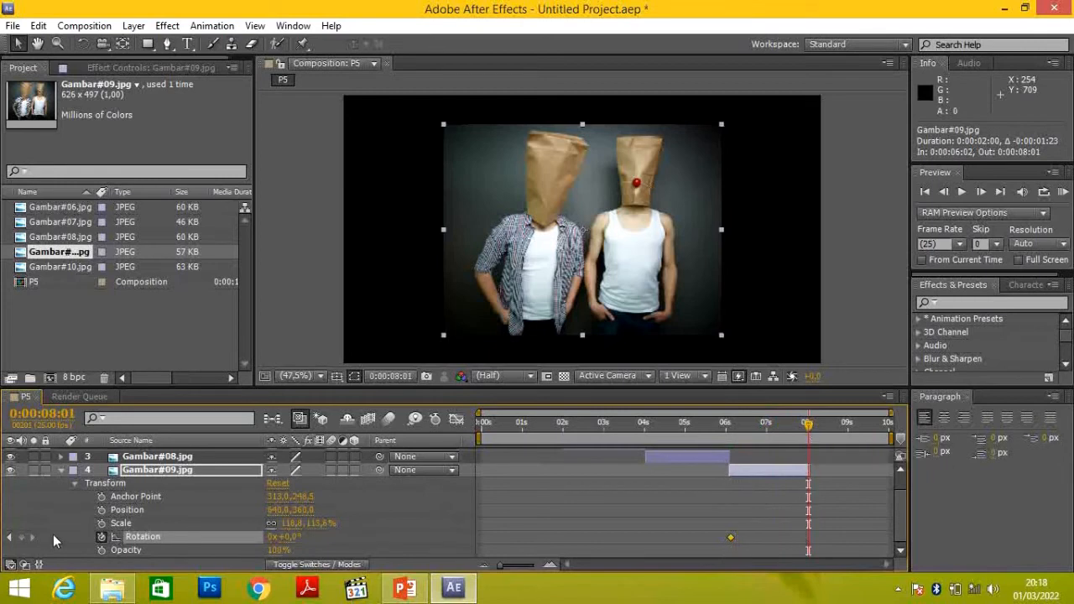
click(22, 539)
click(273, 537)
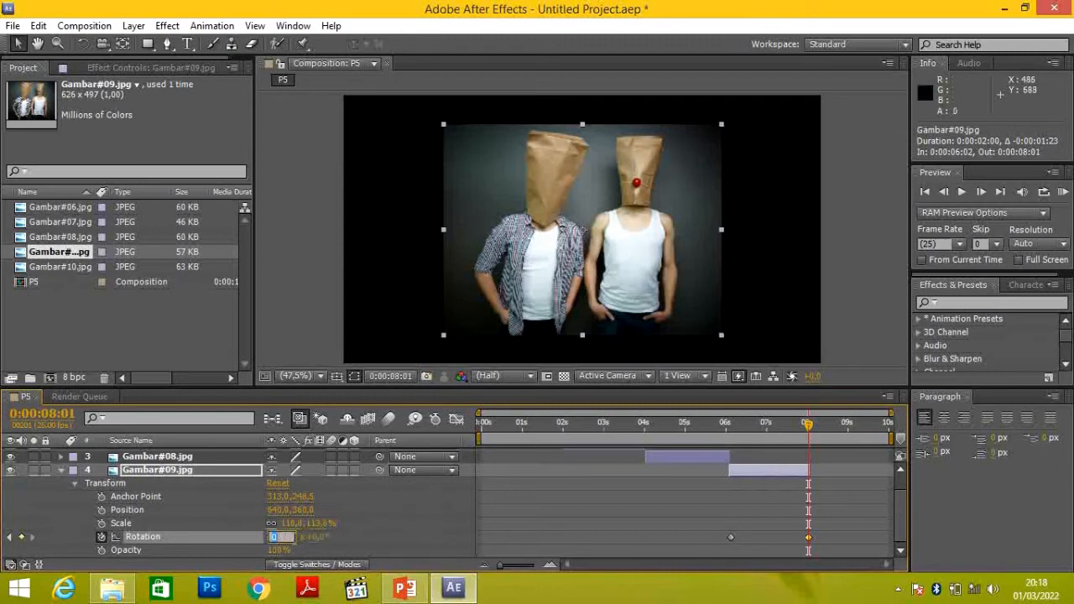
text(1)
key(Return)
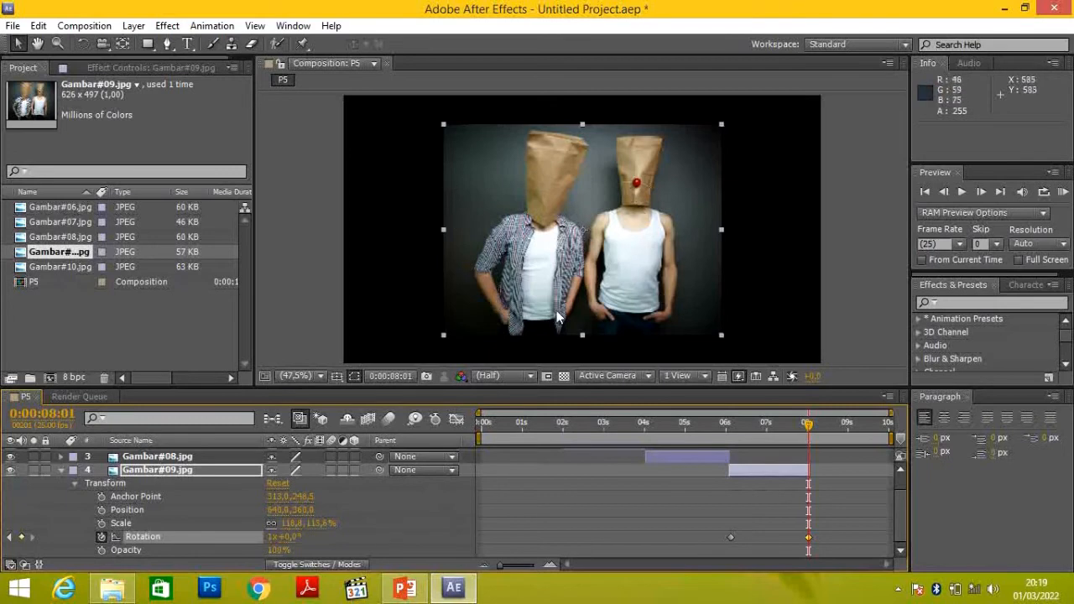
Set the Rotation keyframe of Gambar#09.jpg at 0:00:08:01 to 0 revolutions and 90 degrees (0x+90.0°).
click(803, 427)
mouse_move(803, 427)
mouse_down()
mouse_move(725, 425)
mouse_move(807, 425)
mouse_up()
click(274, 536)
text(0)
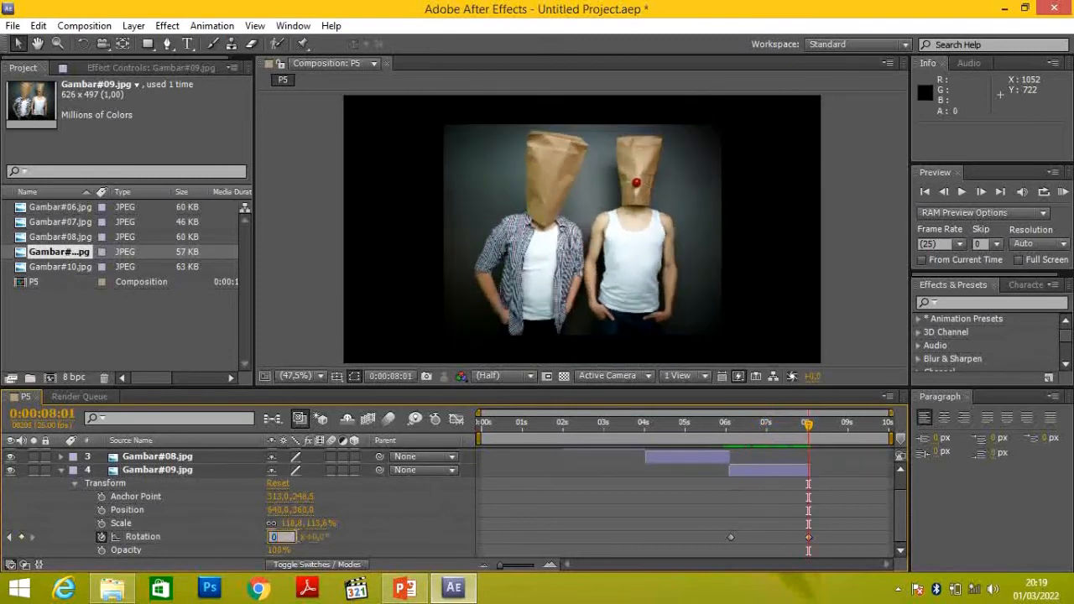
key(Return)
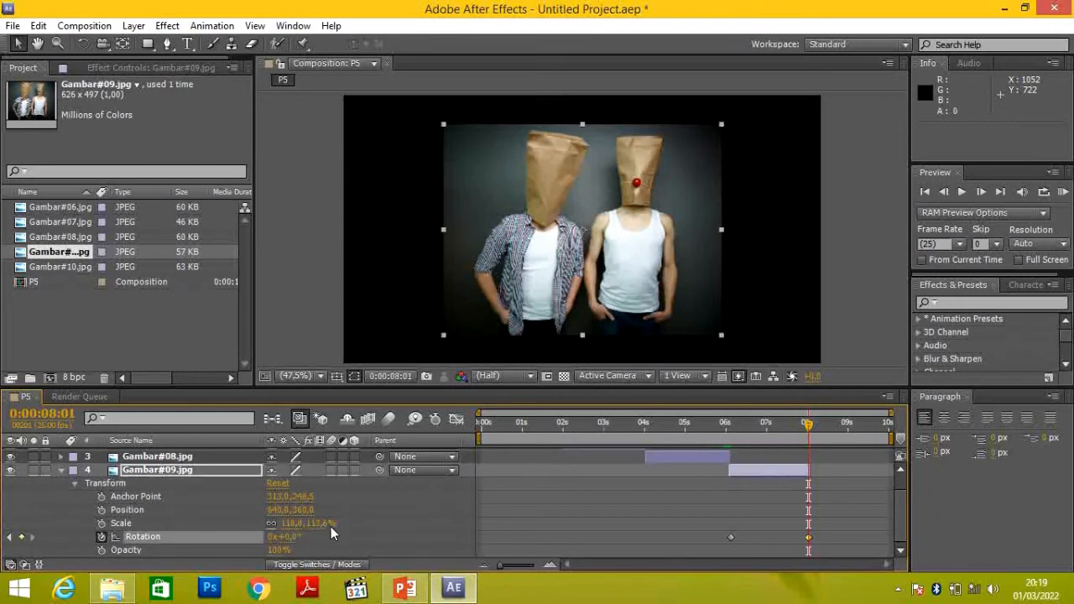
click(293, 536)
text(90)
key(Return)
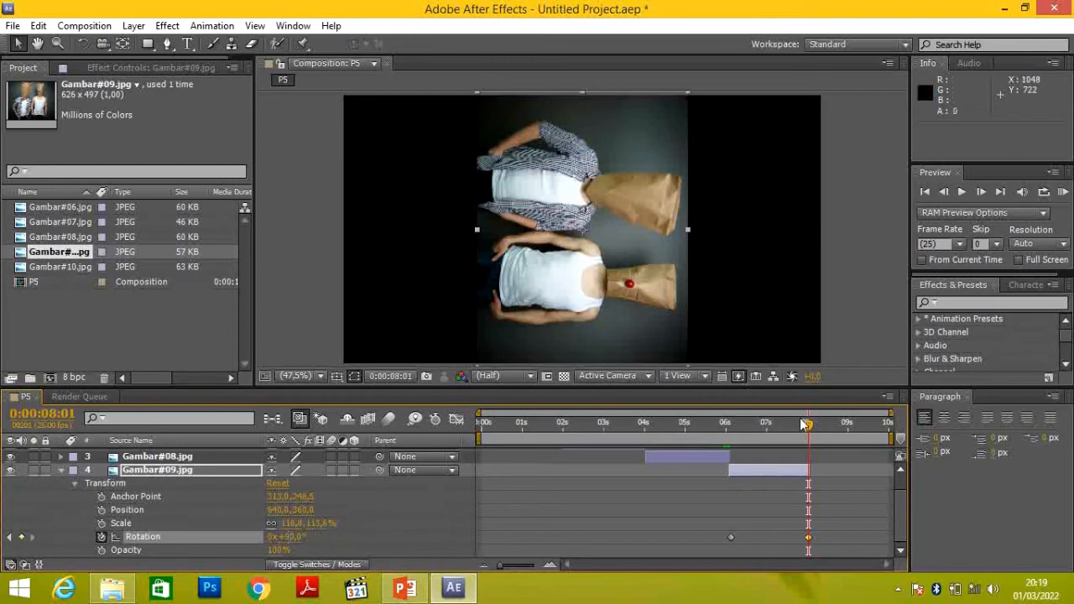
Scrub through the end of the Gambar#09.jpg rotation animation to check it, and collapse the layer.
mouse_move(806, 424)
mouse_down()
mouse_move(725, 433)
mouse_move(808, 434)
mouse_up()
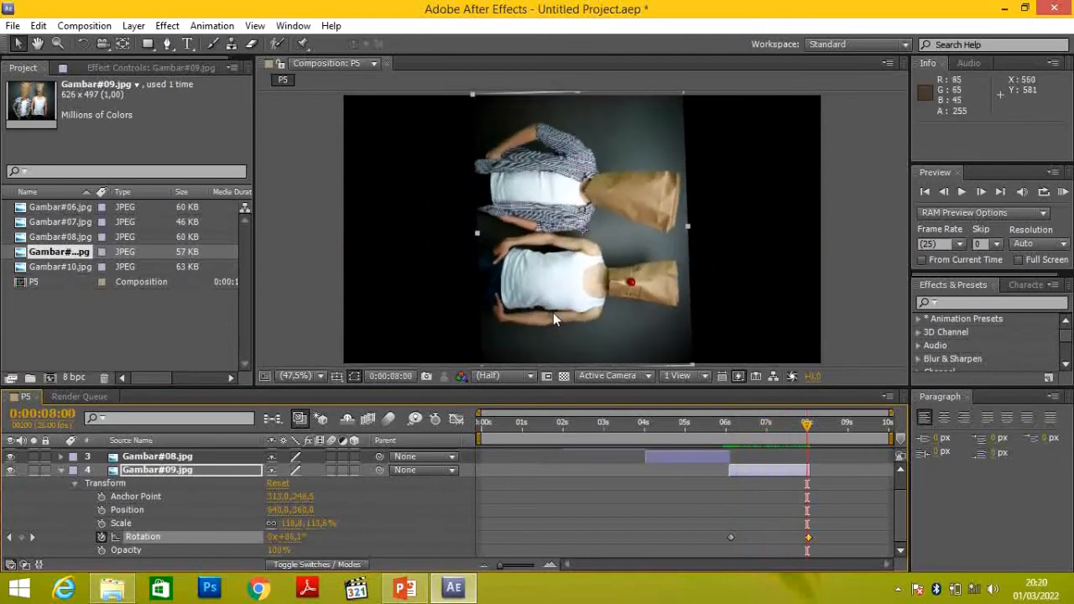
click(799, 425)
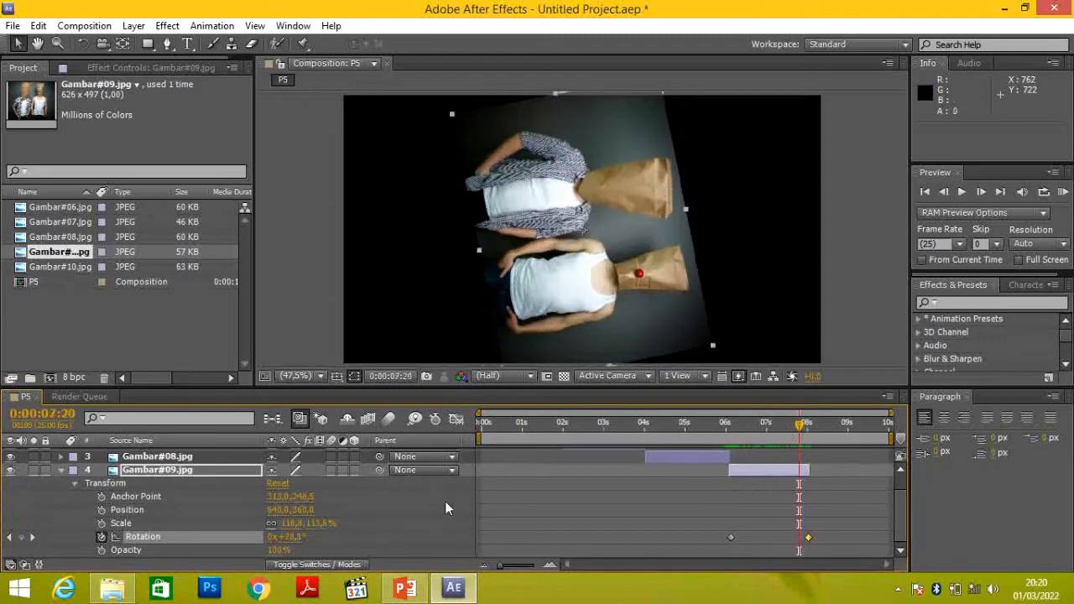
click(59, 469)
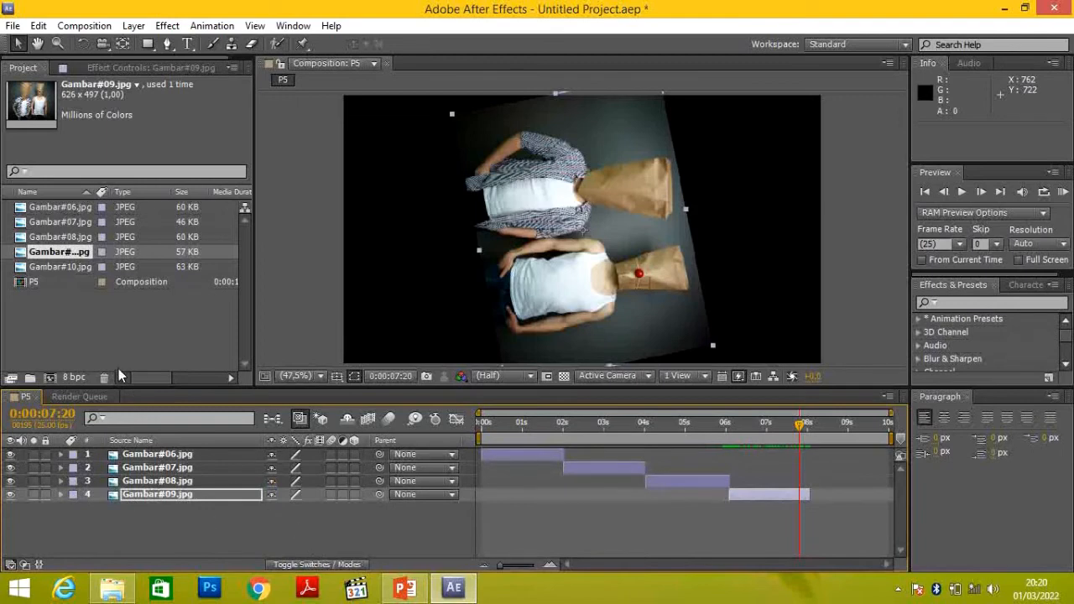
Add Gambar#10.jpg below Gambar#09.jpg in the timeline and trim its start to where Gambar#09.jpg ends.
click(60, 267)
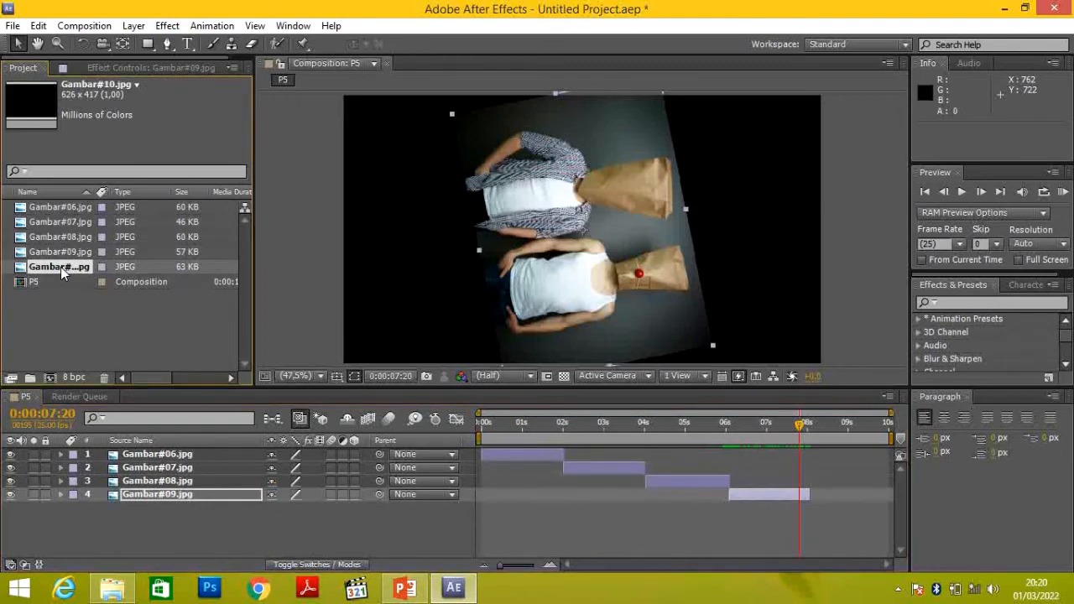
drag(59, 266, 145, 509)
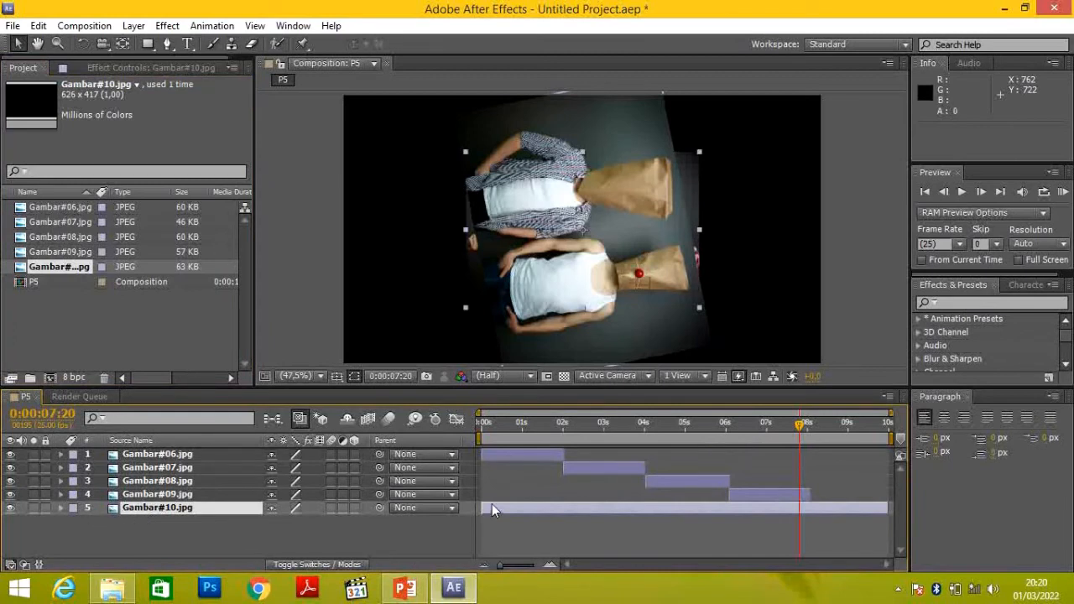
drag(482, 508, 810, 507)
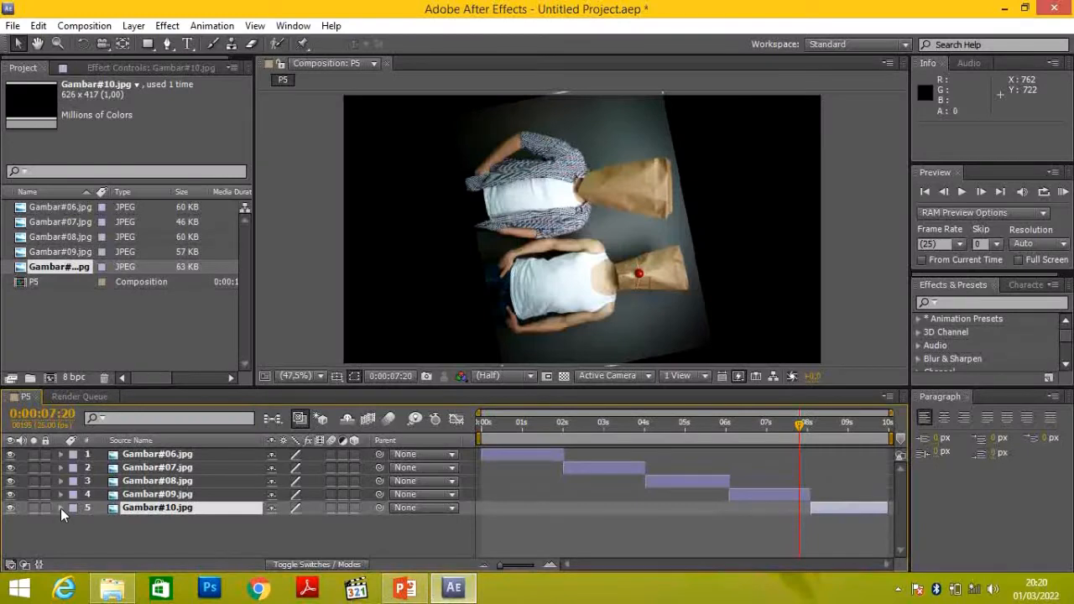
Expand the Transform properties of Gambar#10.jpg and set its first Opacity keyframe at 0:00:08:02.
click(60, 509)
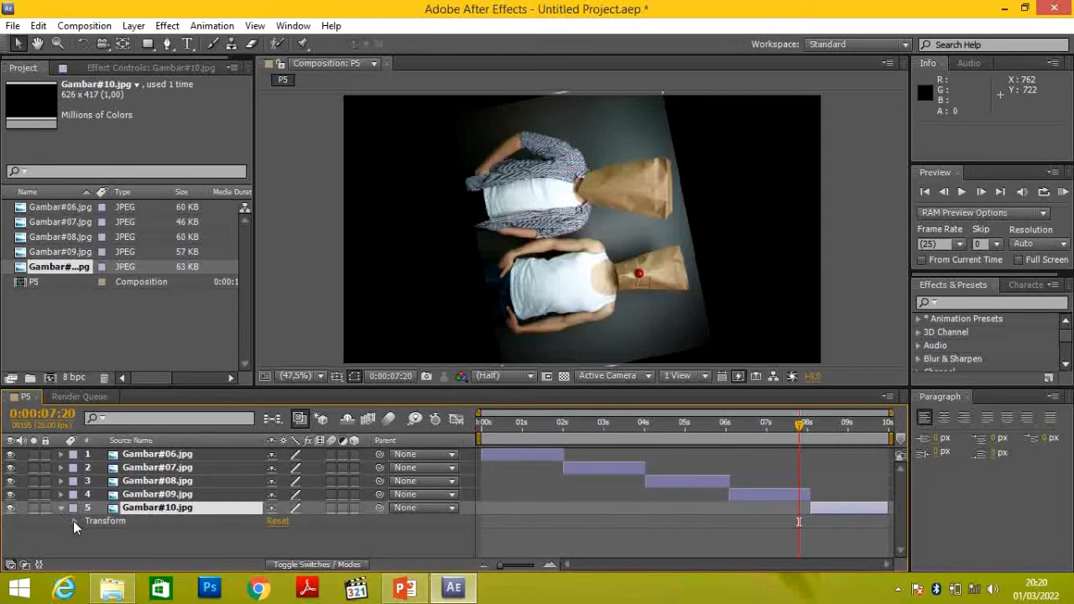
click(73, 521)
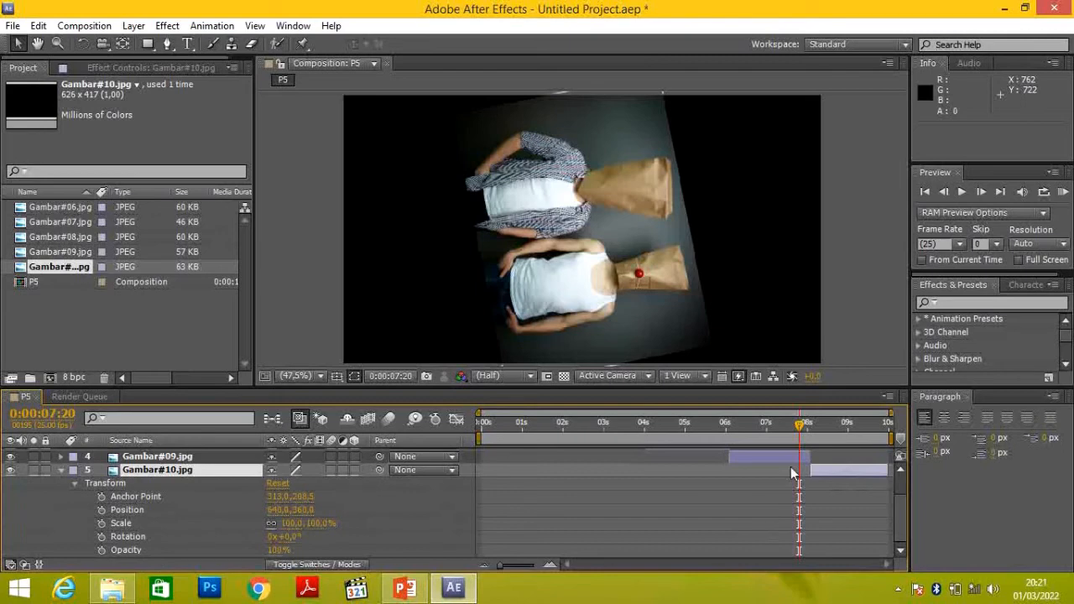
drag(799, 439, 810, 432)
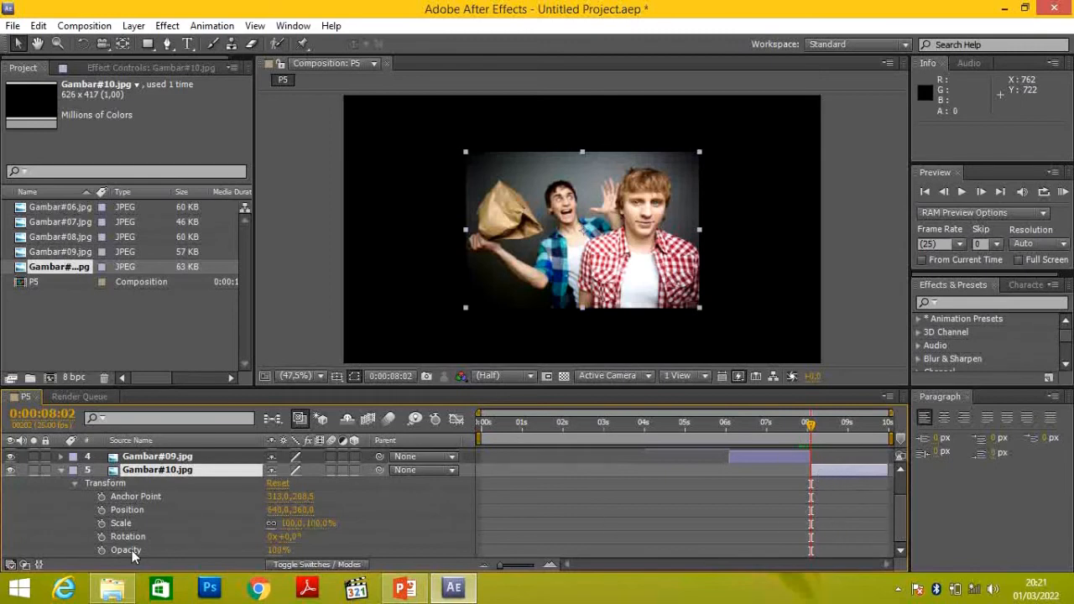
click(102, 549)
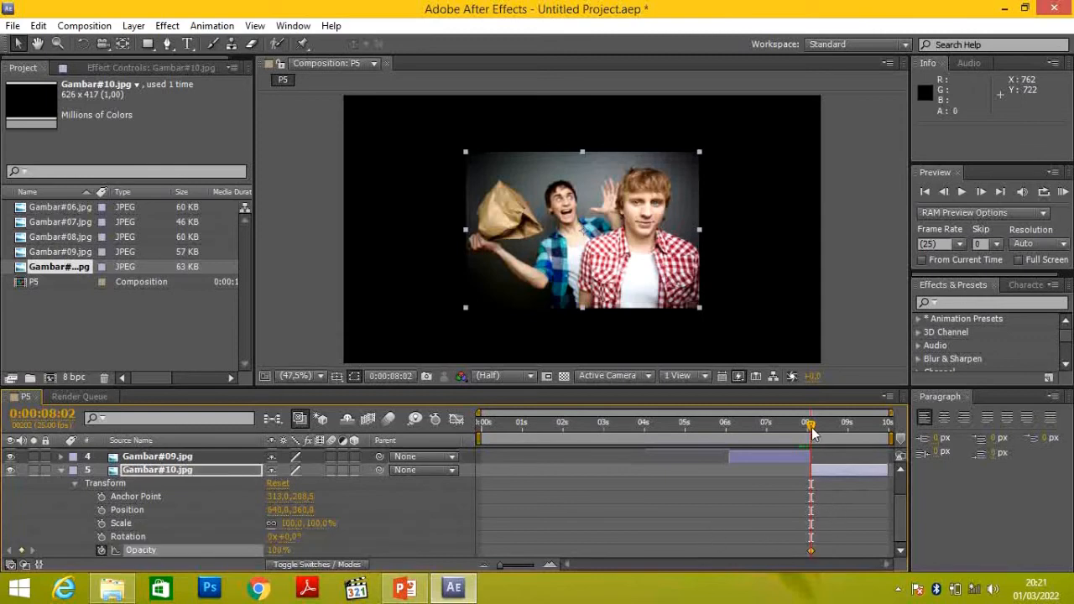
Add an Opacity keyframe to Gambar#10.jpg at 0:00:09:24, set it to 0%, and scrub through the fade.
drag(812, 431, 889, 432)
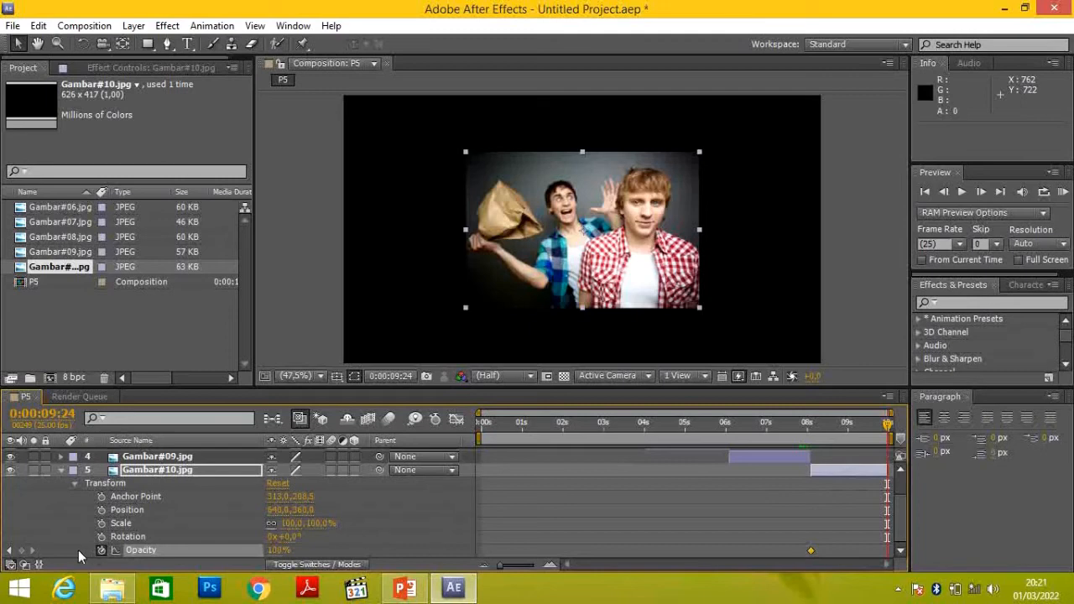
click(22, 551)
mouse_move(882, 442)
mouse_down()
mouse_move(809, 440)
mouse_move(887, 438)
mouse_up()
click(278, 552)
text(0)
key(Return)
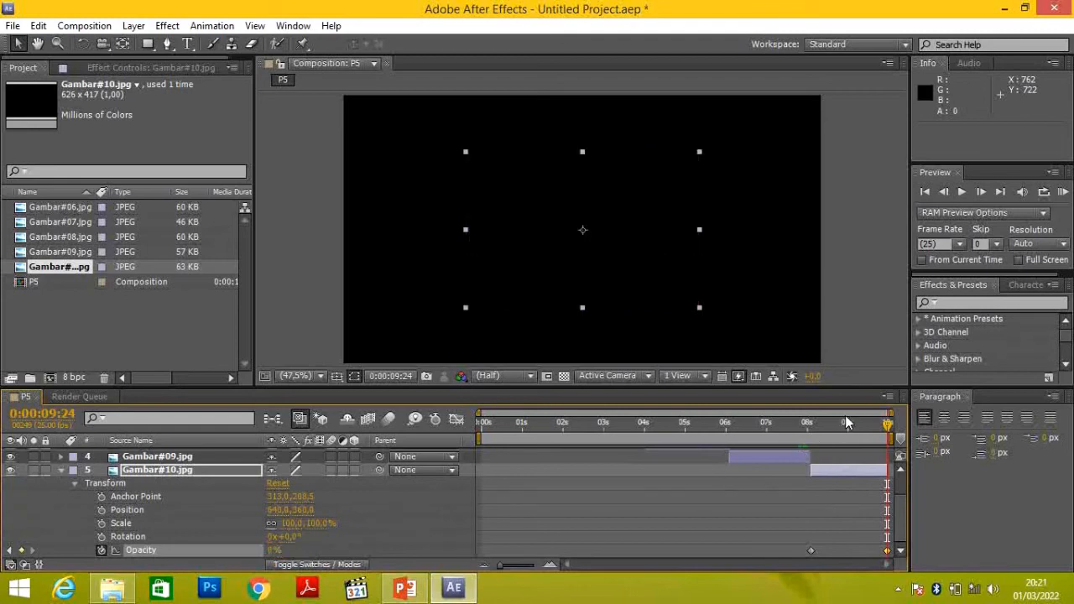
mouse_move(886, 426)
mouse_down()
mouse_move(806, 428)
mouse_move(887, 426)
mouse_up()
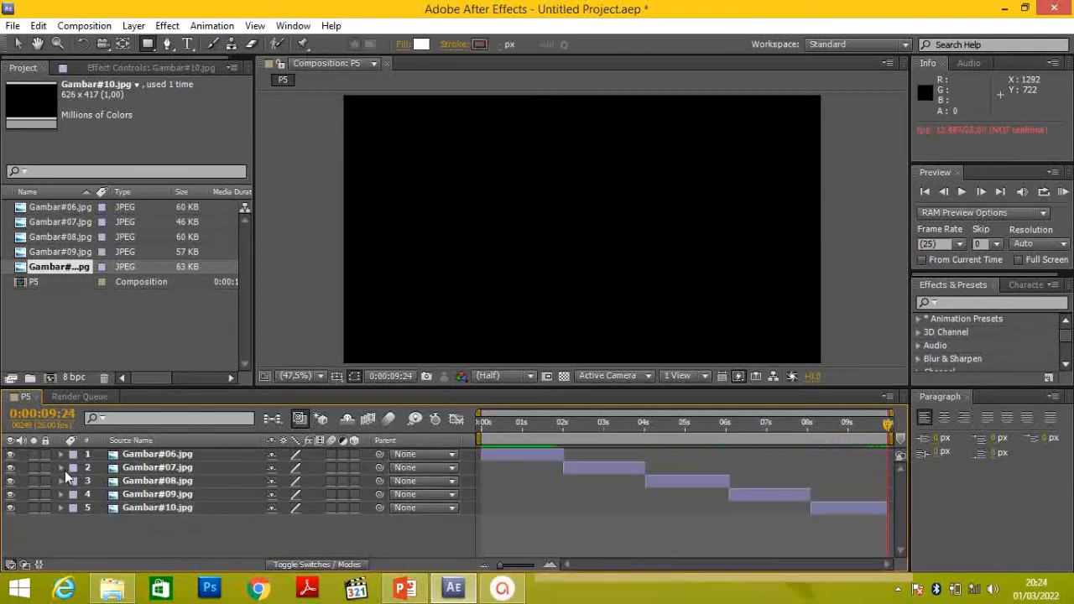
Return to 0:00:00:00 and play the P5 composition to preview the slideshow.
drag(888, 426, 473, 427)
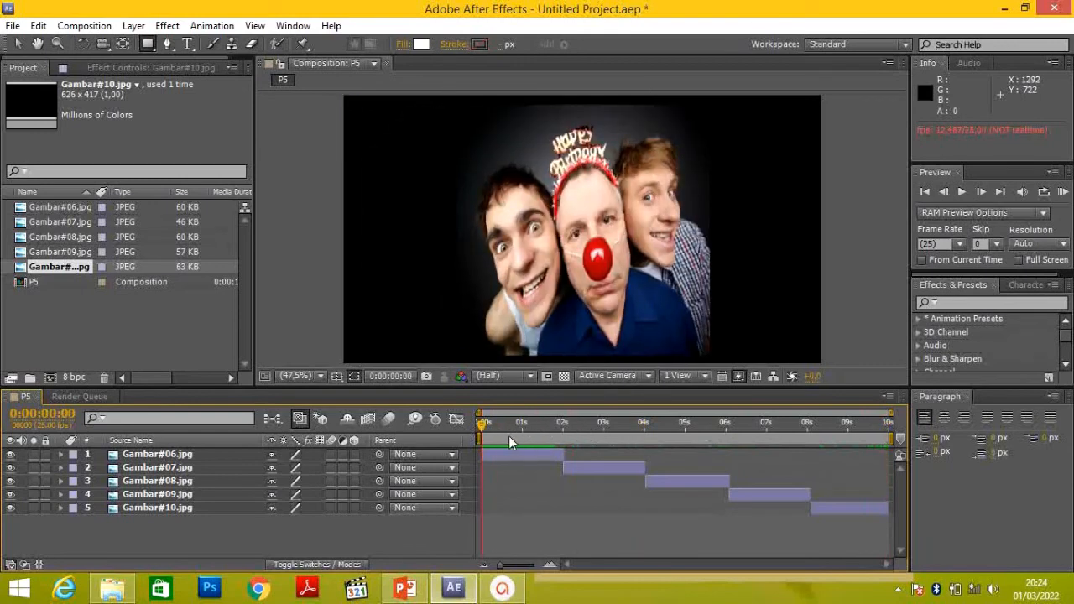
mouse_move(484, 428)
mouse_down()
mouse_move(878, 427)
mouse_move(478, 427)
mouse_up()
key(space)
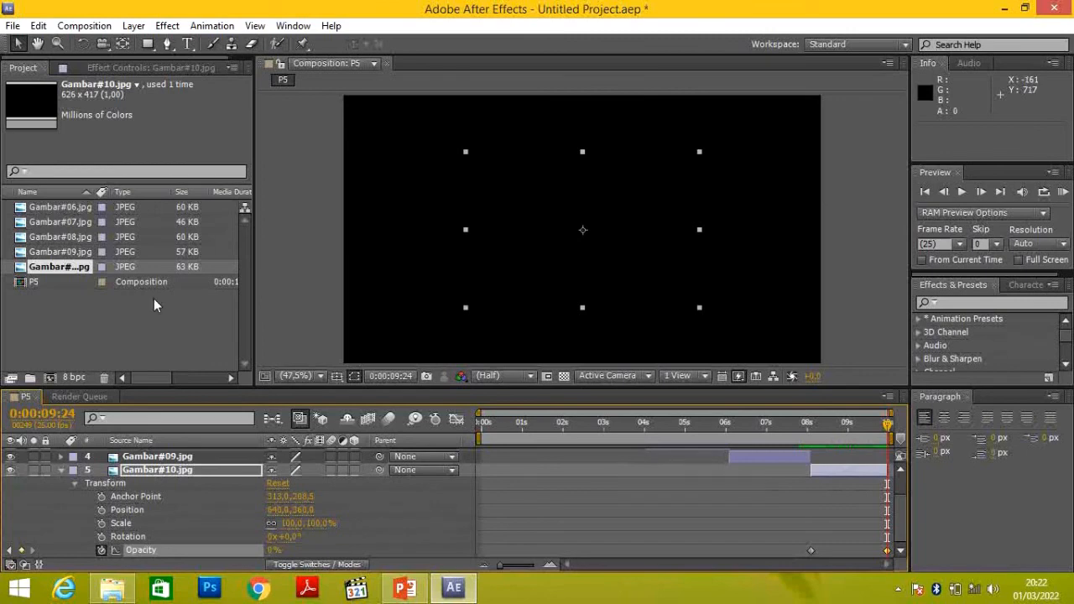
Show the available shape tools and leave the Rectangle Tool active.
click(152, 48)
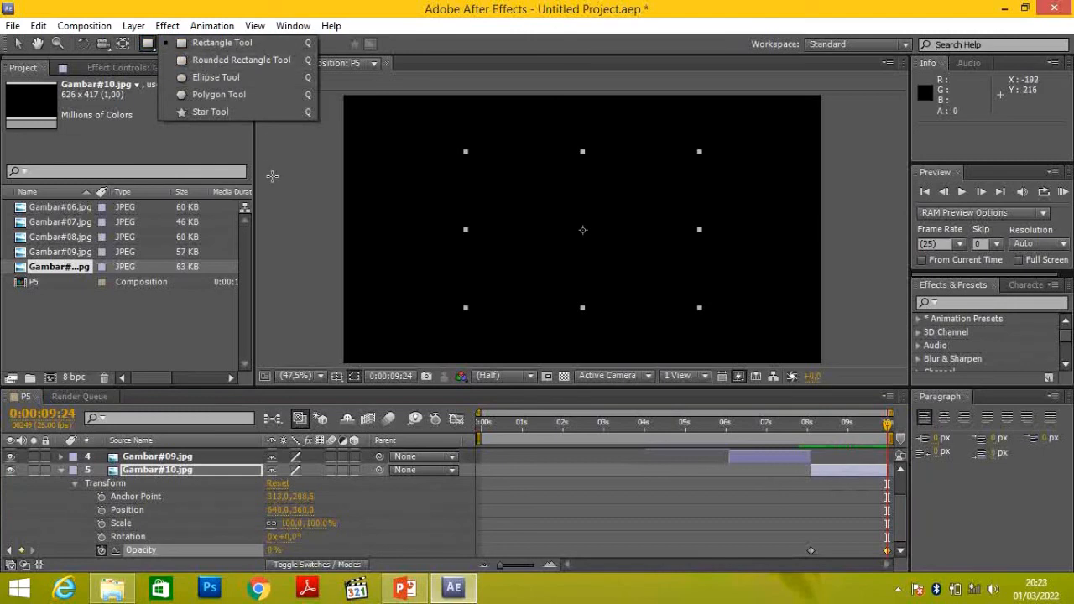
click(88, 147)
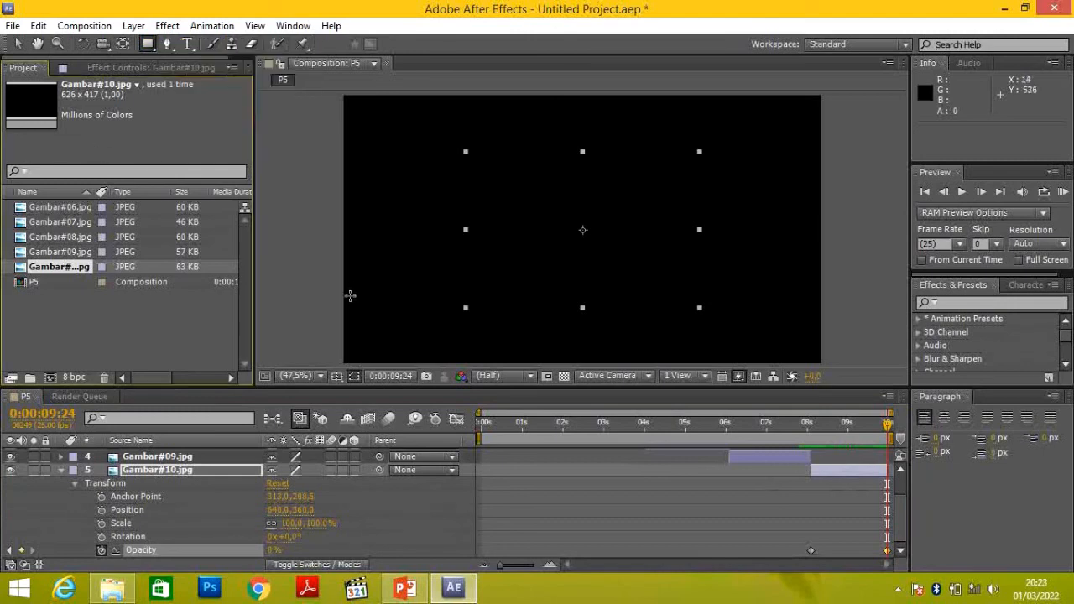